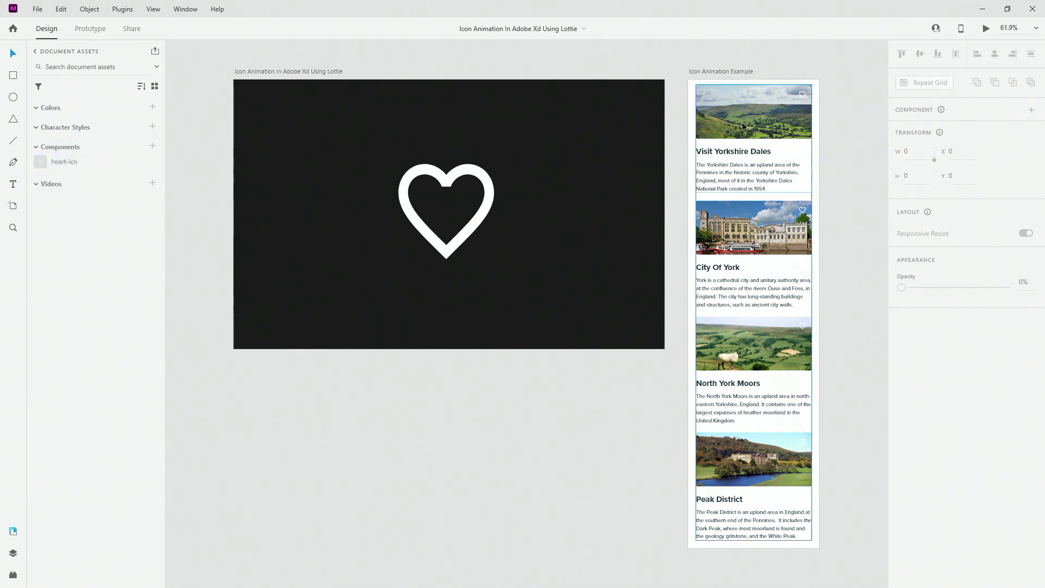
Step: Show the Layers panel and select the heart-icn component instance on the artboard
click(7, 550)
click(462, 172)
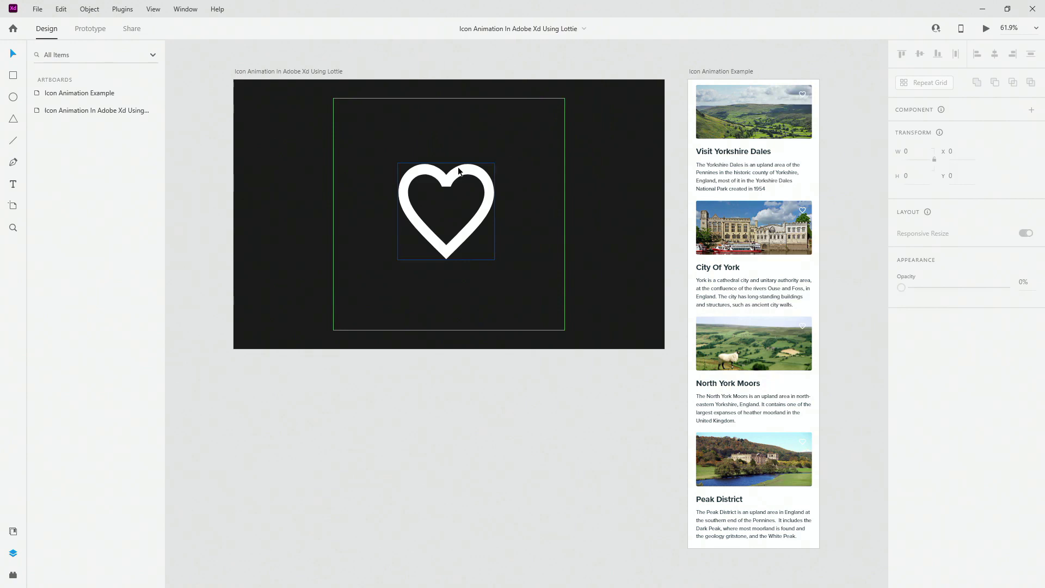
click(329, 71)
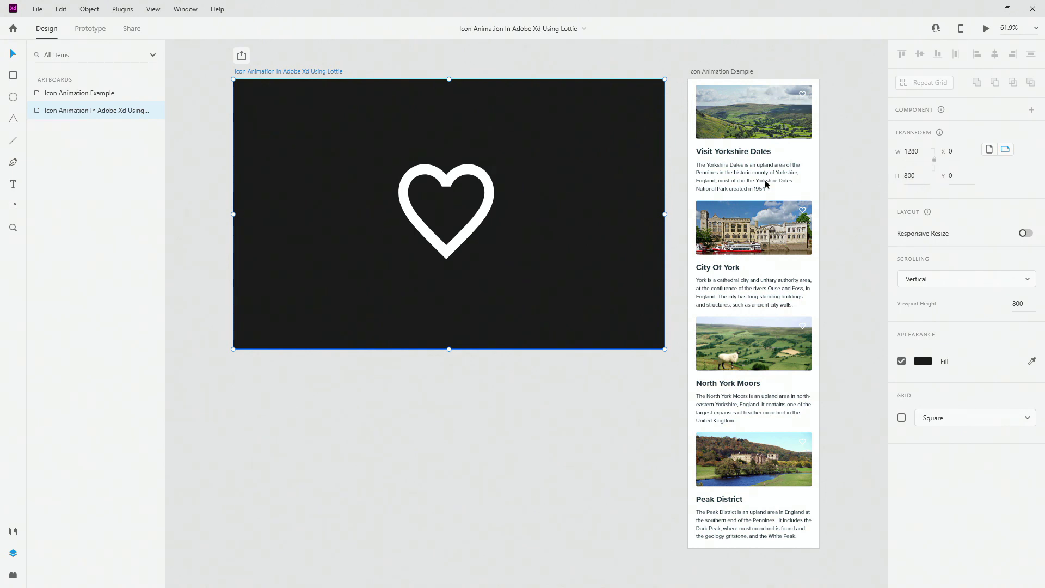
click(474, 173)
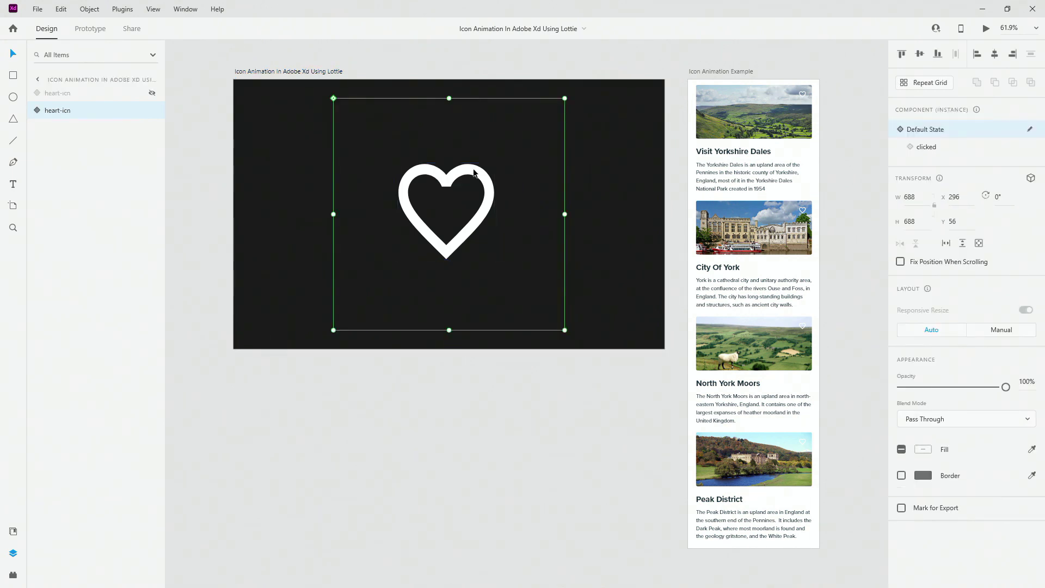
scroll(473, 173, up, 3)
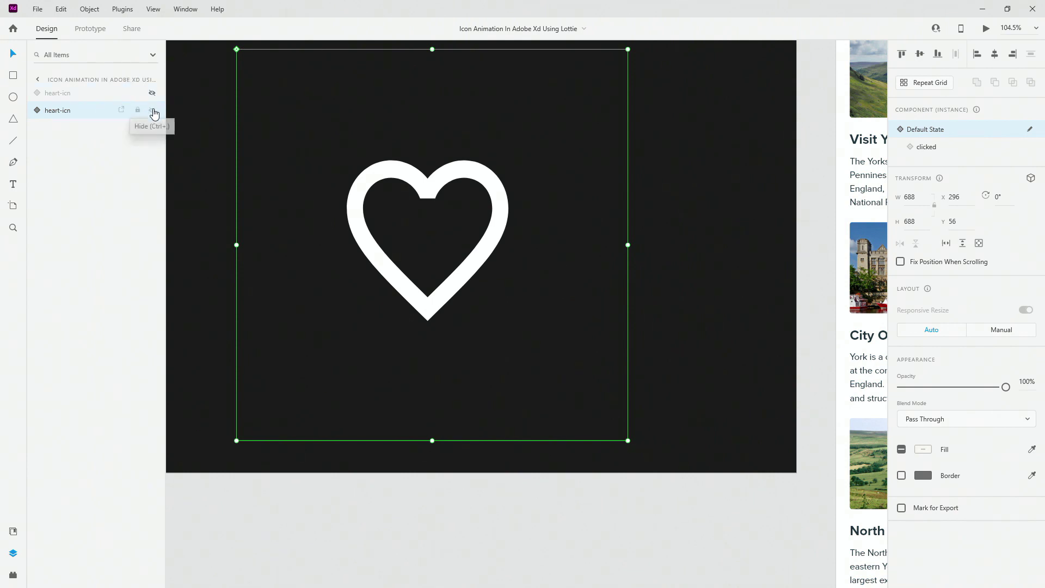
Step: Toggle both heart-icn layers' visibility, leaving the large heart shown and the small one hidden
click(153, 111)
click(152, 93)
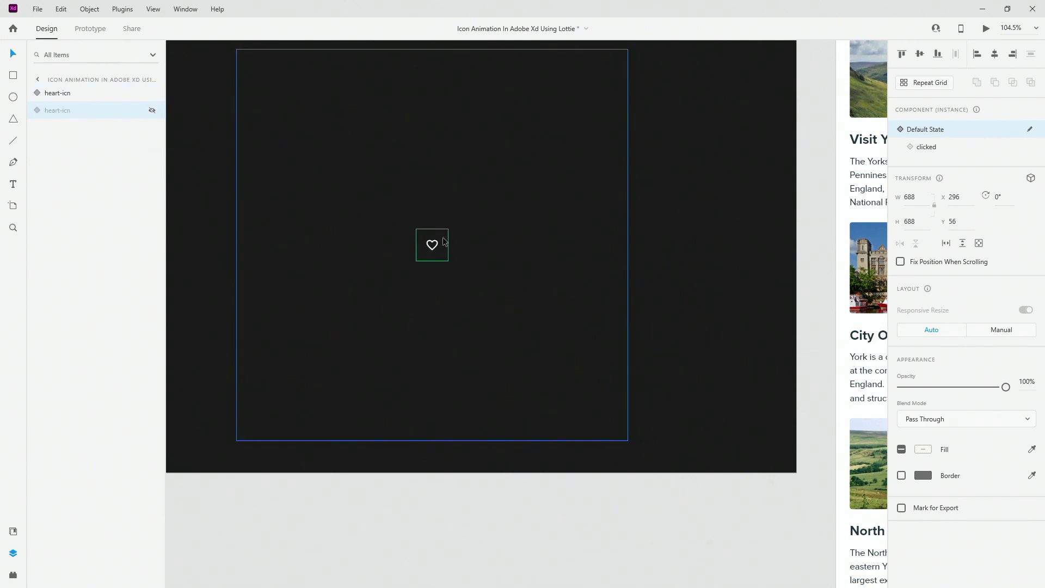
click(152, 93)
click(152, 110)
scroll(199, 168, up, 3)
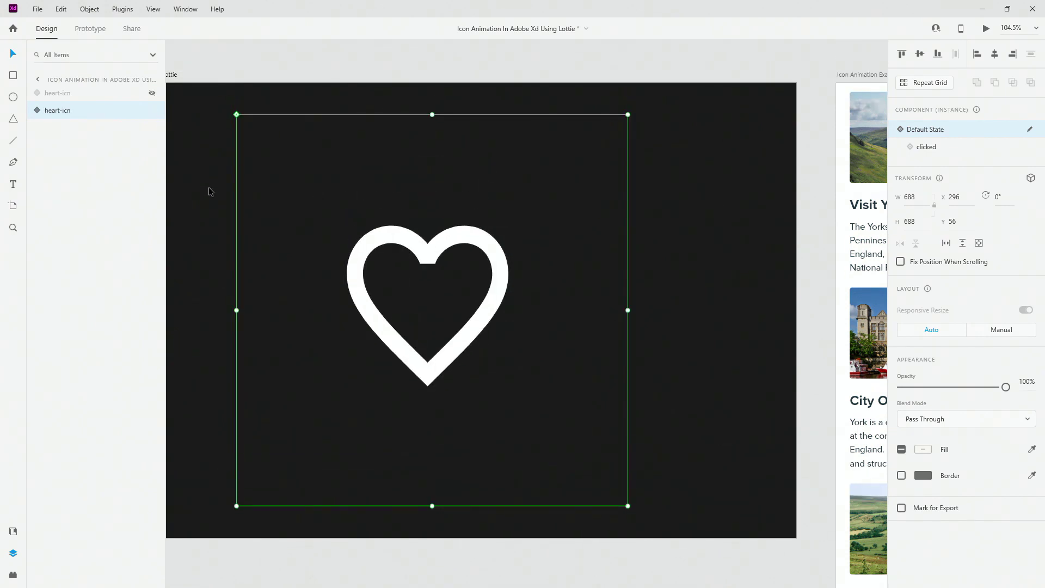
scroll(209, 191, up, 2)
scroll(212, 194, down, 1)
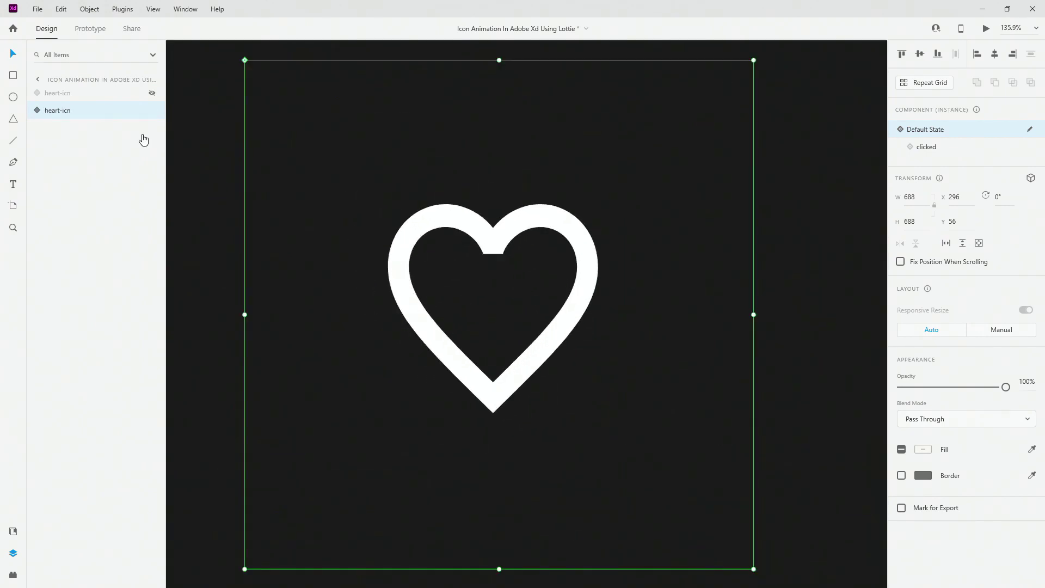
Step: Expand heart-icn and inspect its clicked, default and particles layers
click(42, 113)
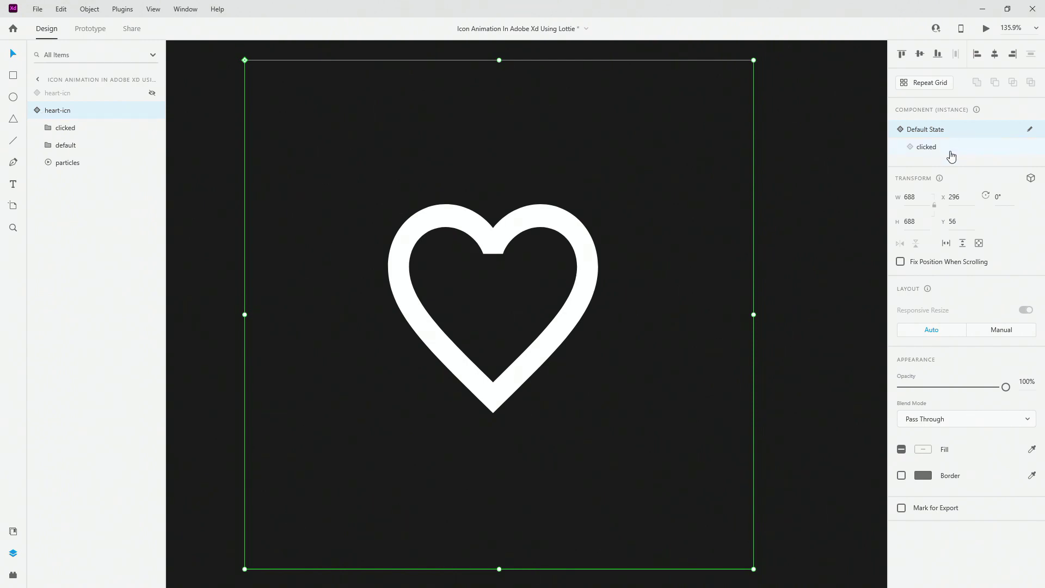
click(65, 129)
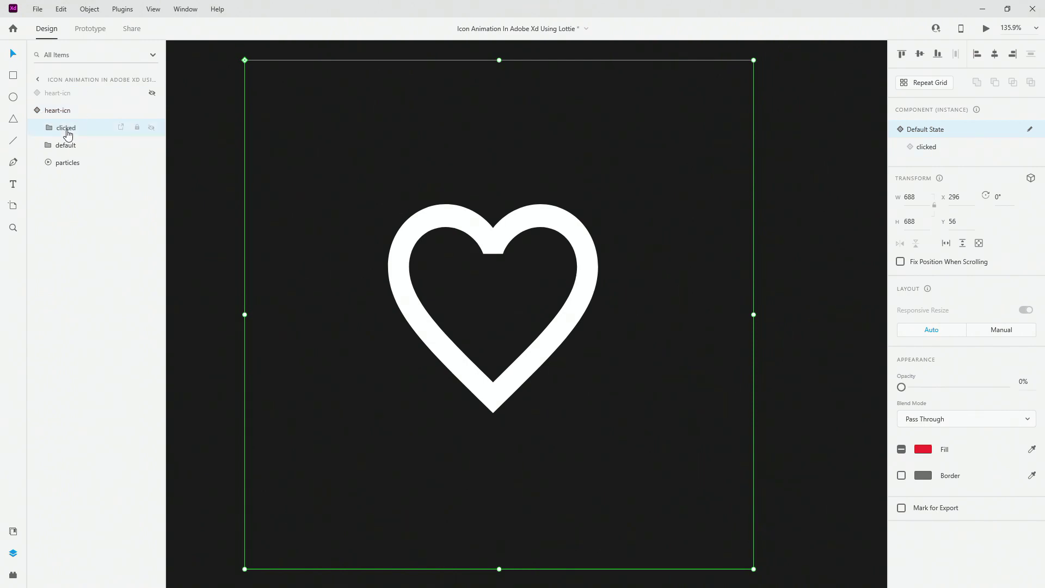
click(74, 147)
click(72, 162)
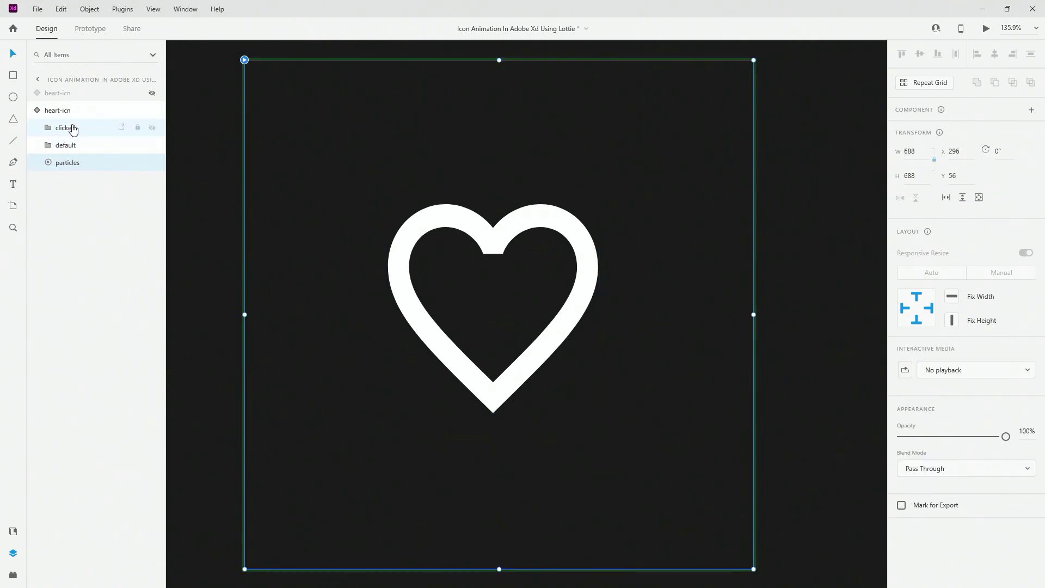
click(73, 127)
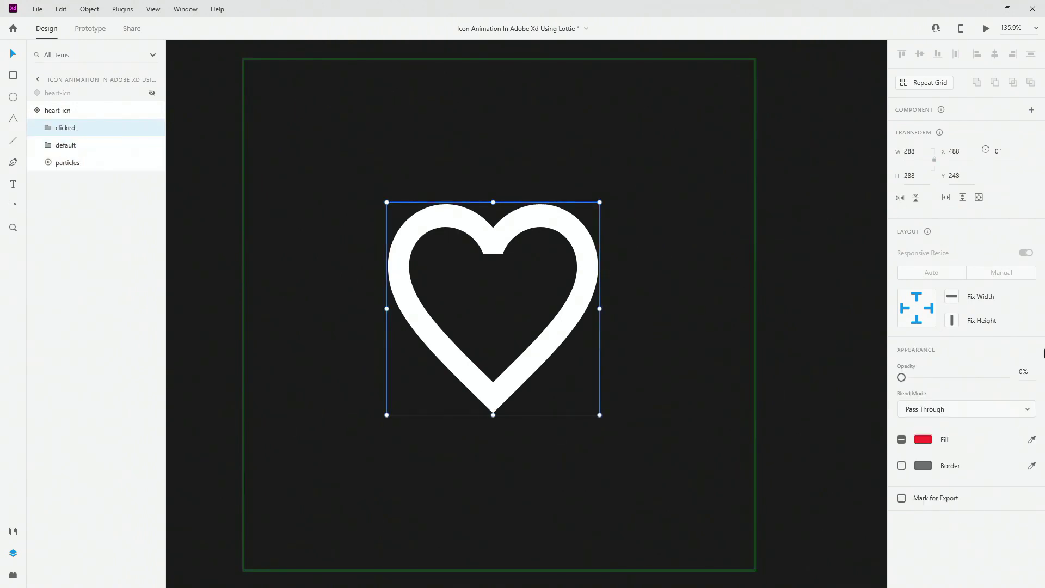
Step: Test opacity on the red clicked heart and outline heart, then undo to the original values
click(976, 376)
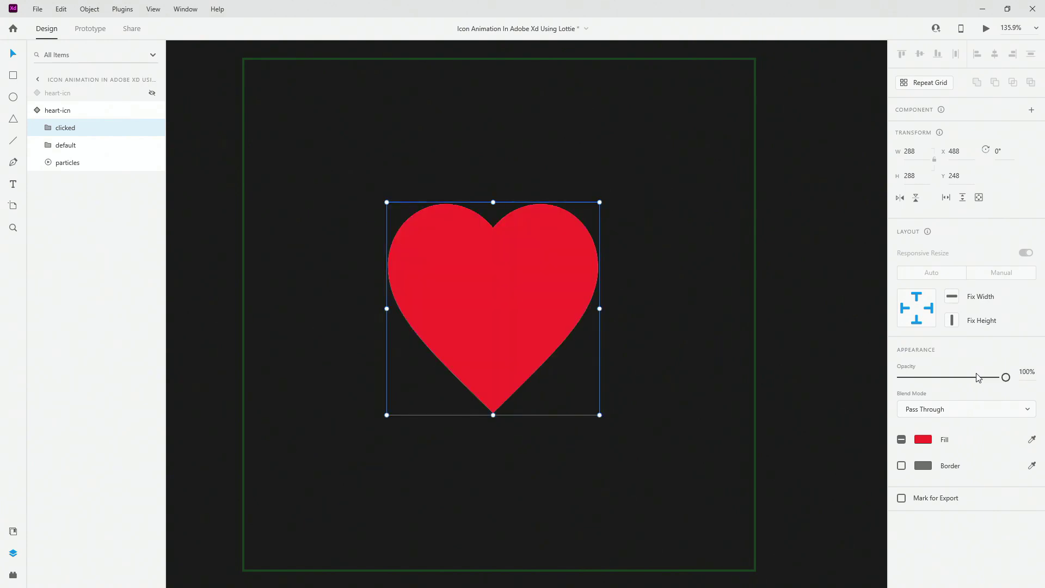
key(ctrl+z)
click(60, 145)
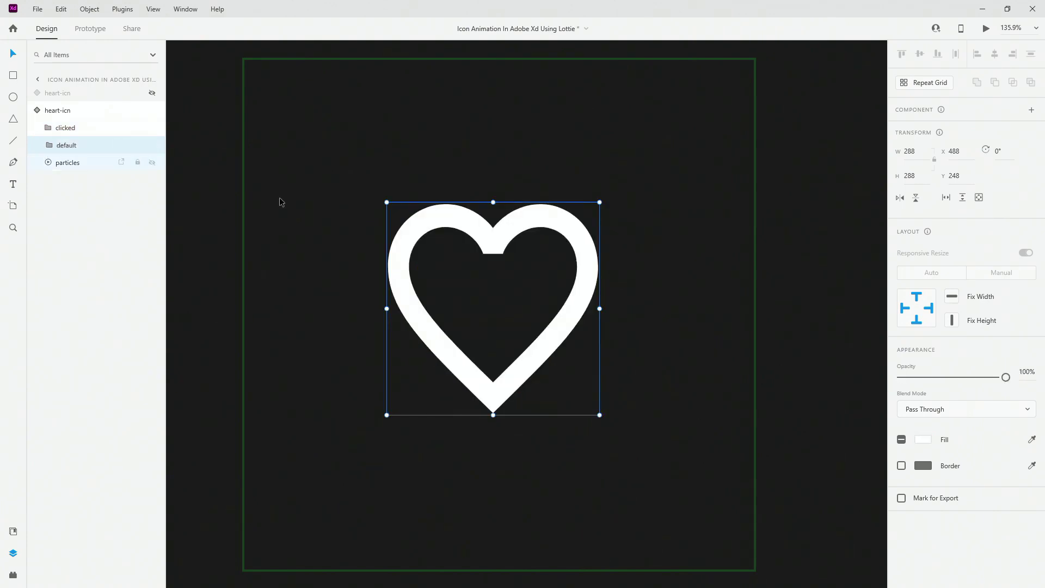
key(ctrl+z)
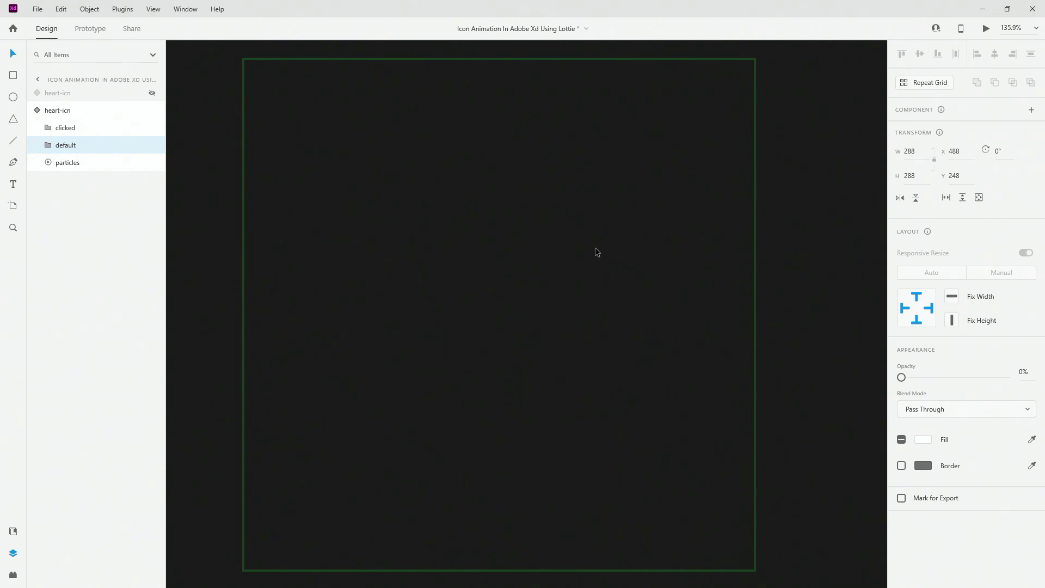
key(ctrl+shift+z)
key(ctrl+z)
key(ctrl+shift+z)
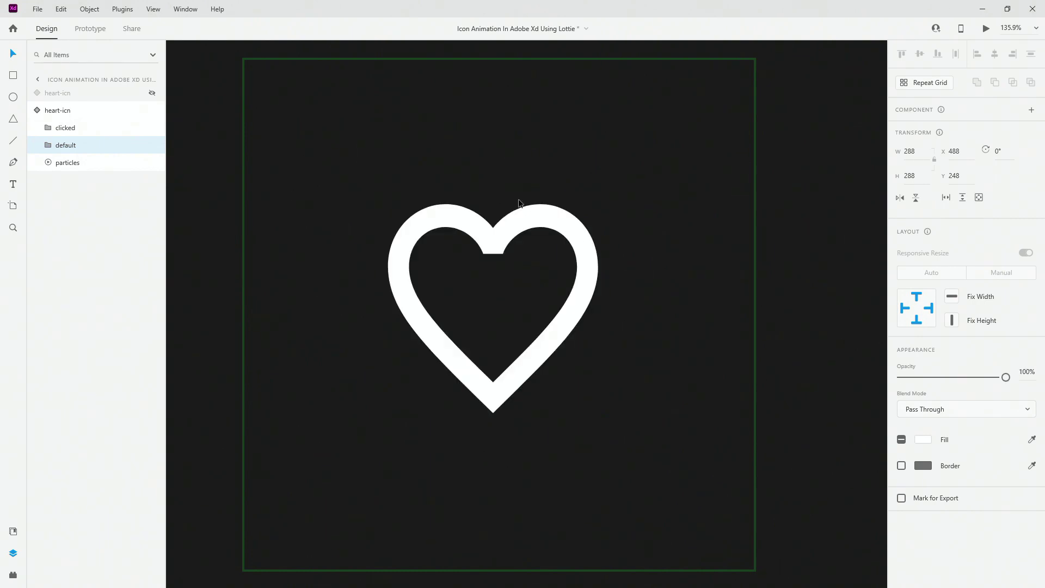
click(77, 163)
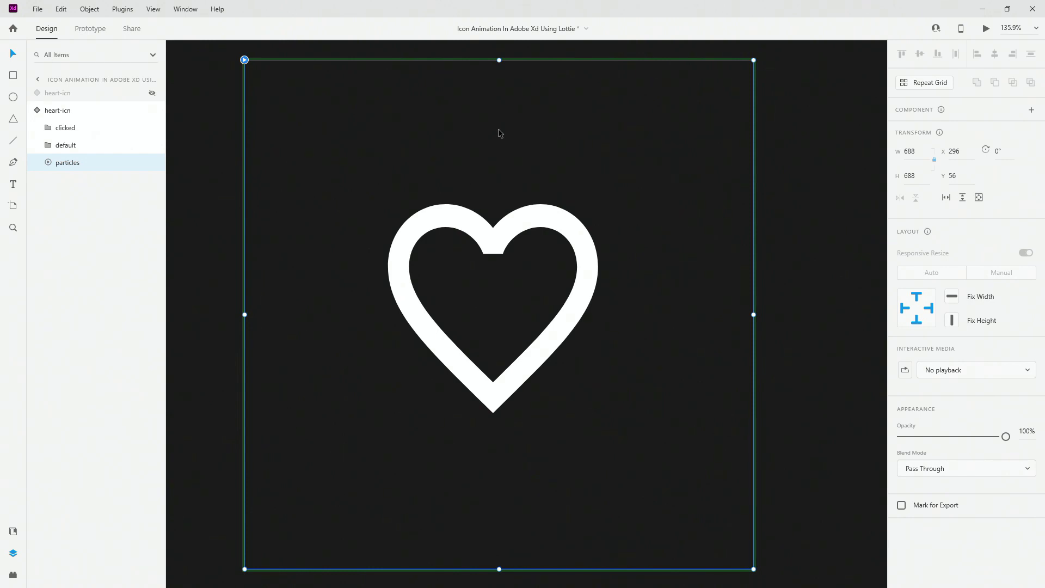
click(38, 111)
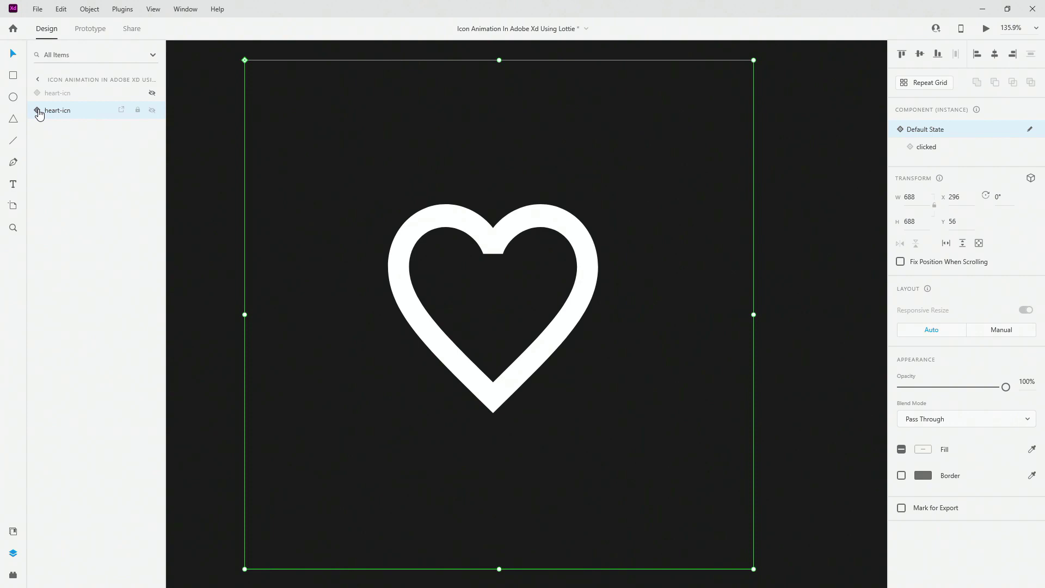
scroll(452, 132, down, 3)
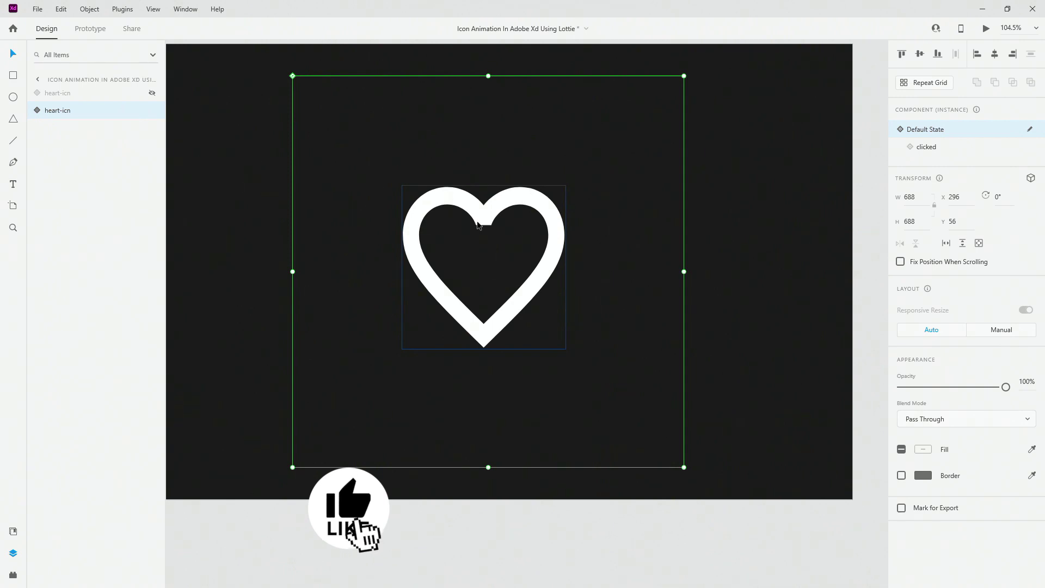
click(27, 111)
click(74, 131)
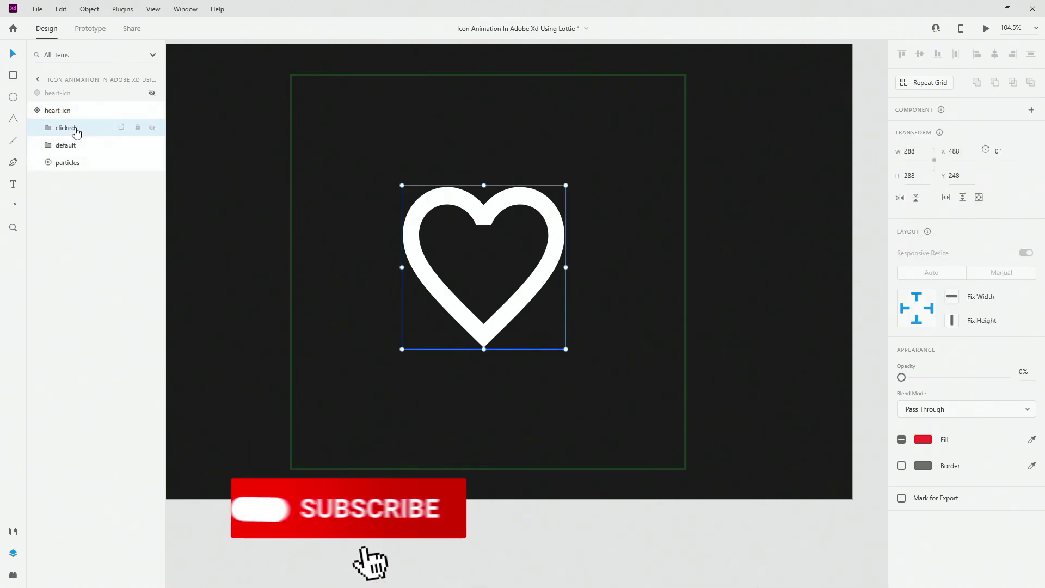
key(0)
key(0)
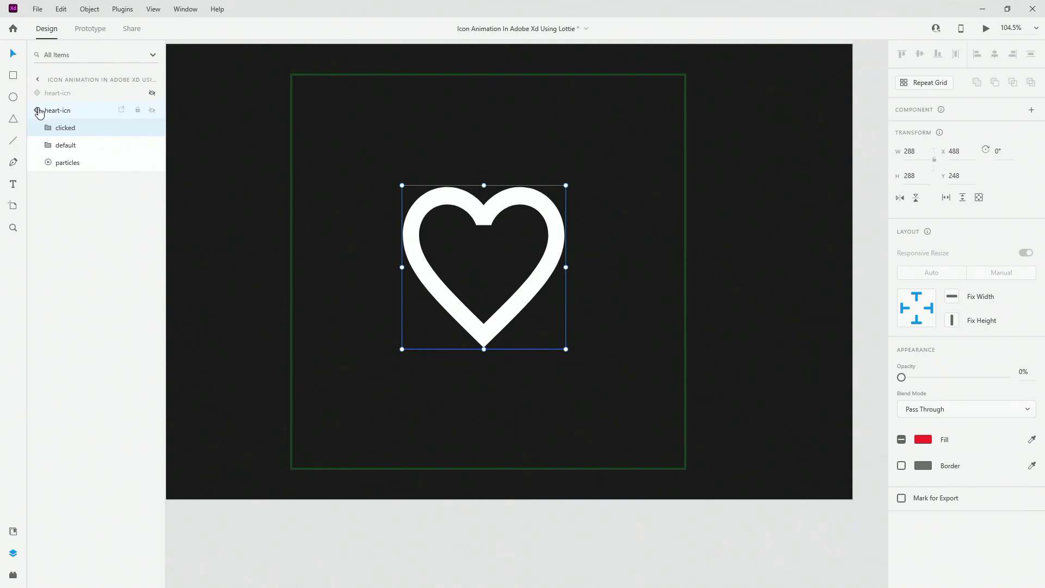
Step: Review the heart-icn instance's tap interaction settings, then select its particles layer
click(37, 110)
click(87, 33)
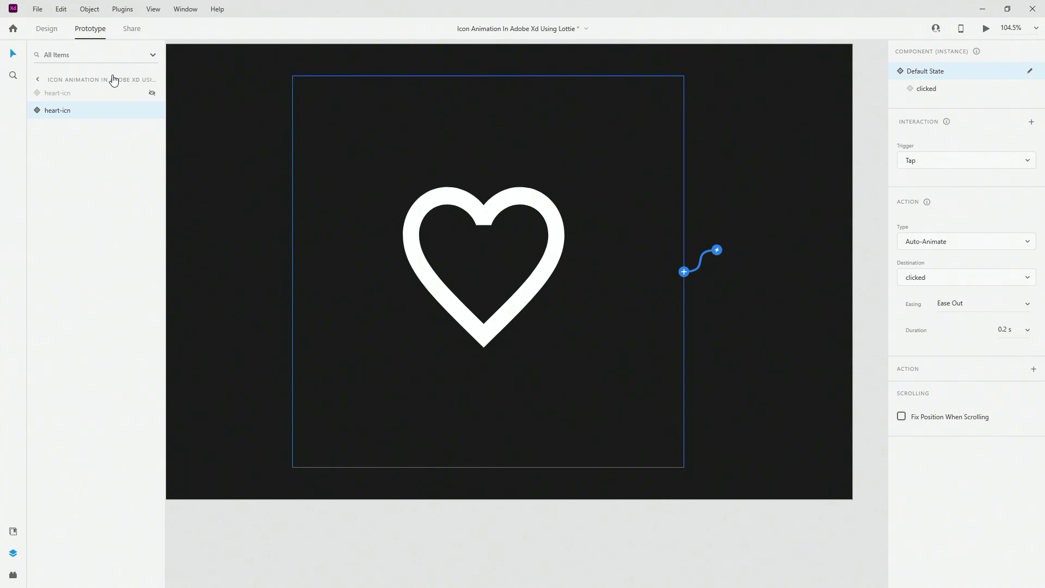
click(47, 29)
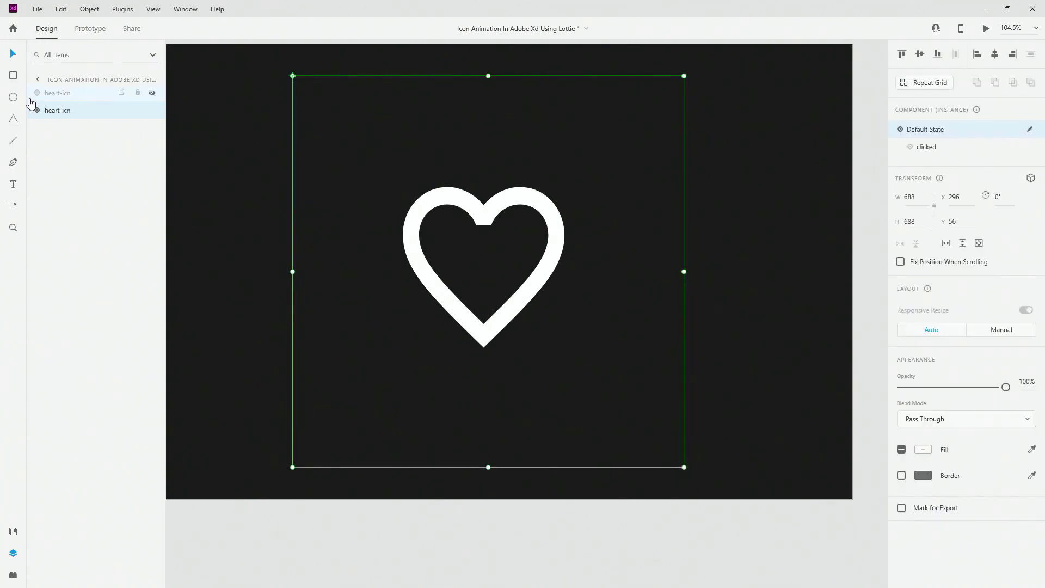
click(37, 111)
click(67, 164)
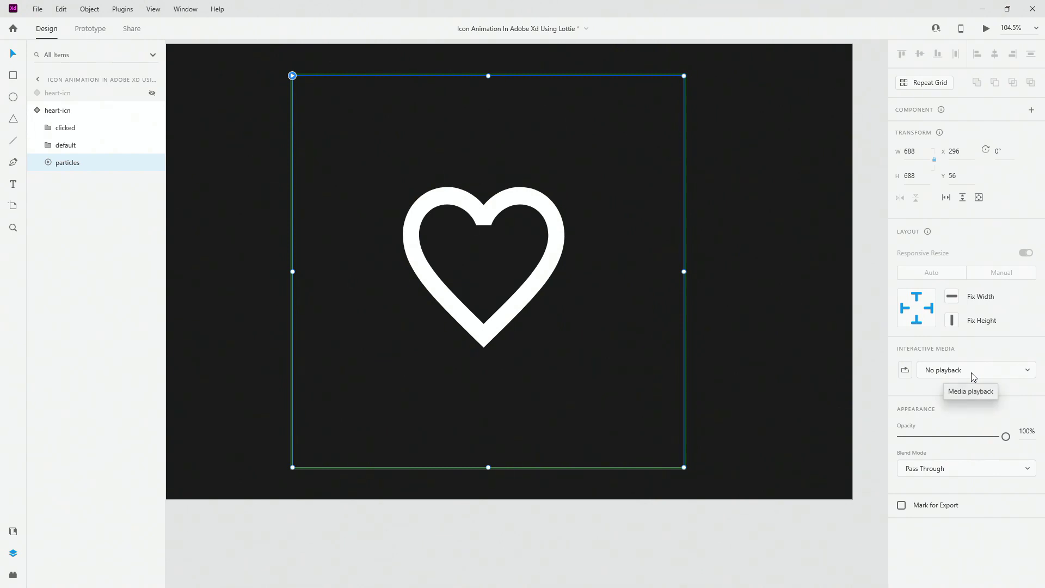
Step: Check the particles in the clicked state, return the heart to Default State, and launch LottieFiles
click(34, 110)
click(947, 149)
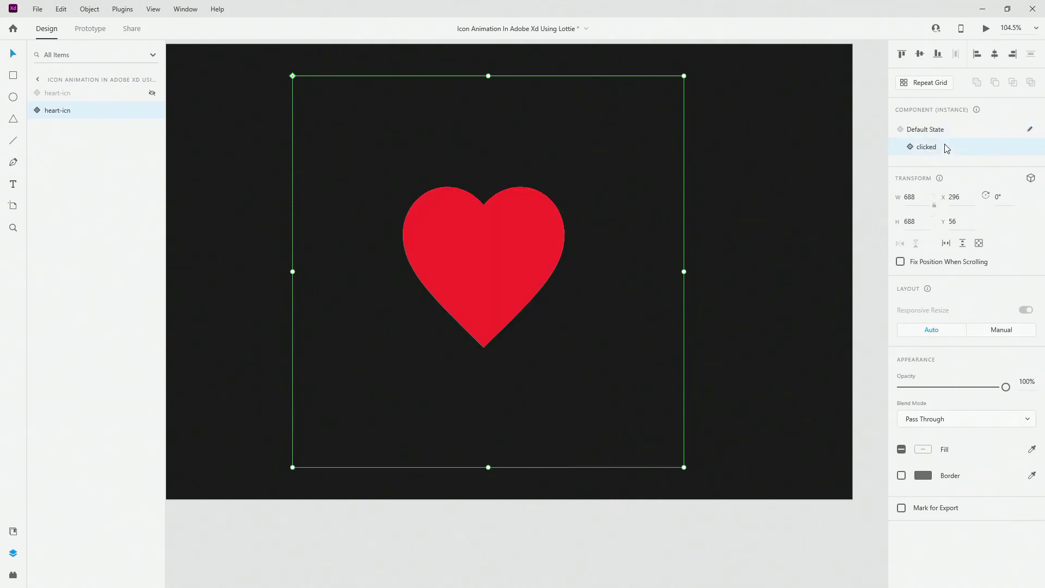
click(35, 110)
click(81, 163)
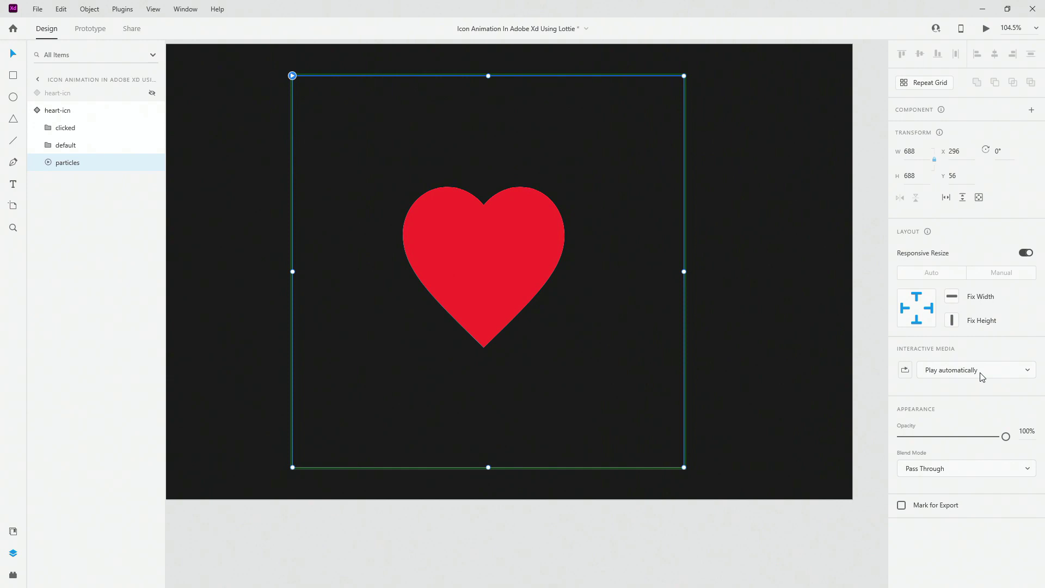
click(34, 110)
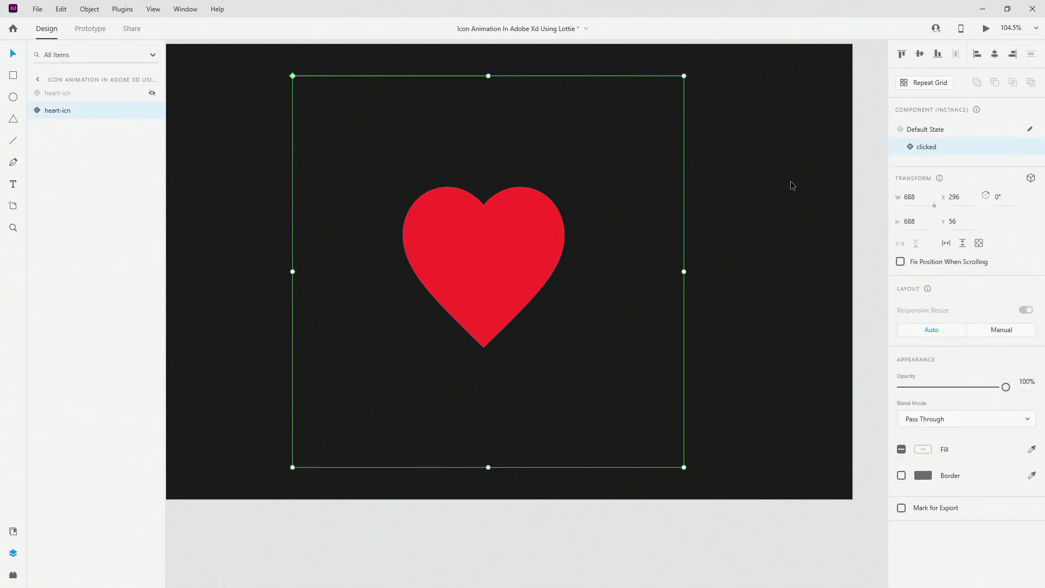
click(925, 130)
click(13, 576)
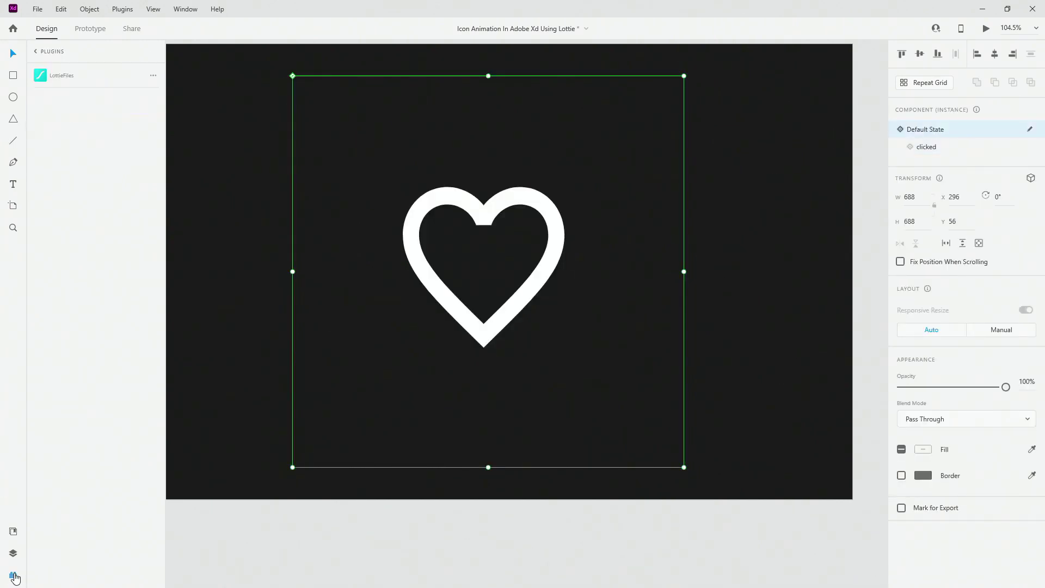
Step: Search LottieFiles for 'explosion' and drag Particle Explosion 2023 onto the heart artboard
click(37, 52)
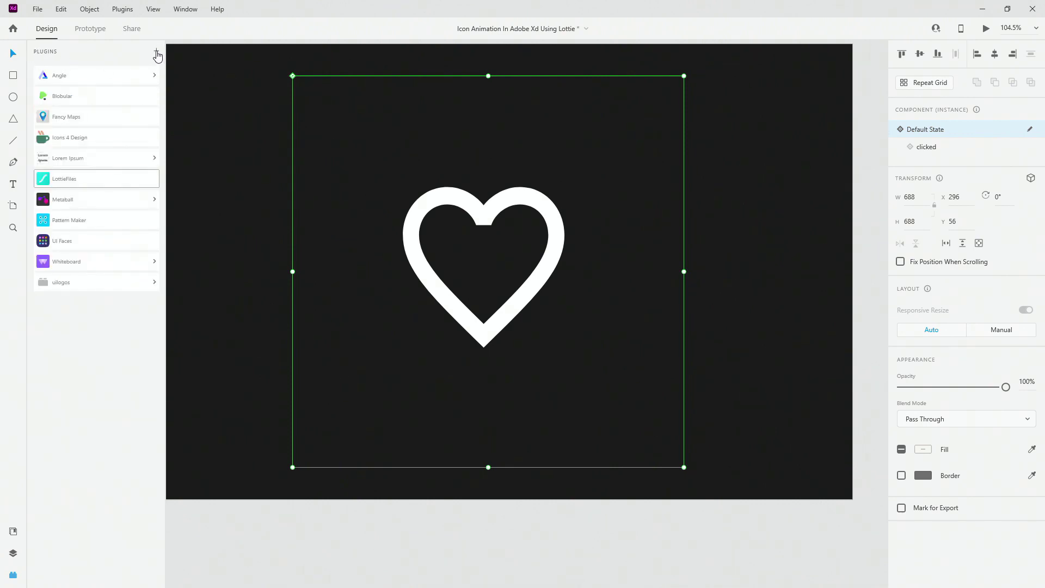
click(74, 184)
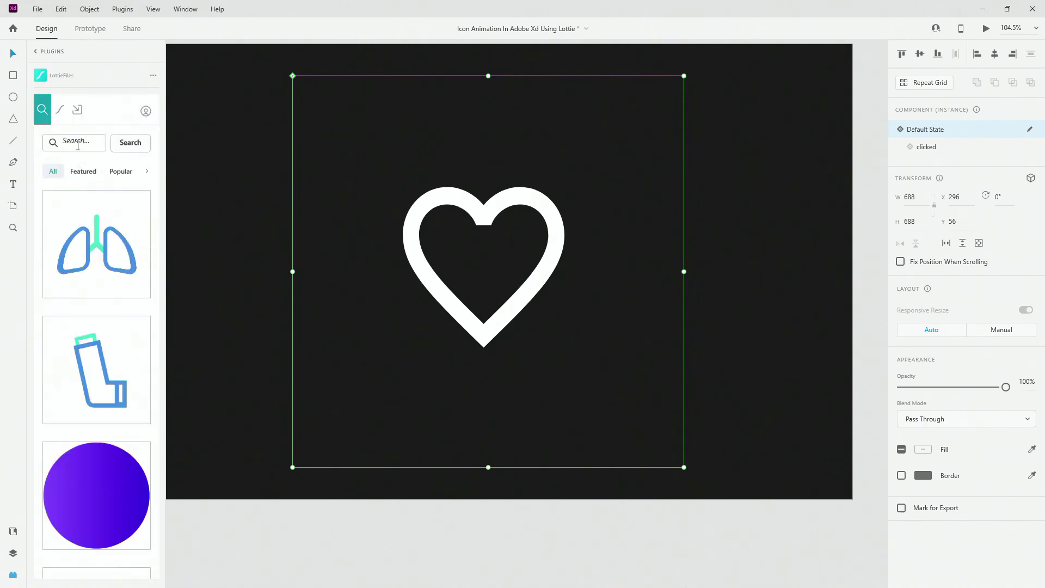
click(79, 142)
text(explosion)
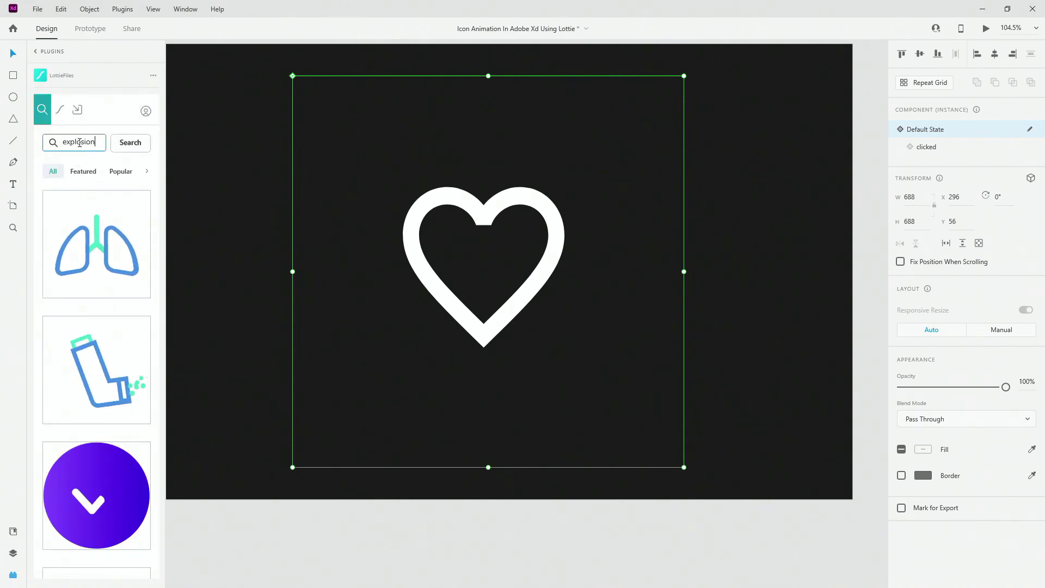
key(Return)
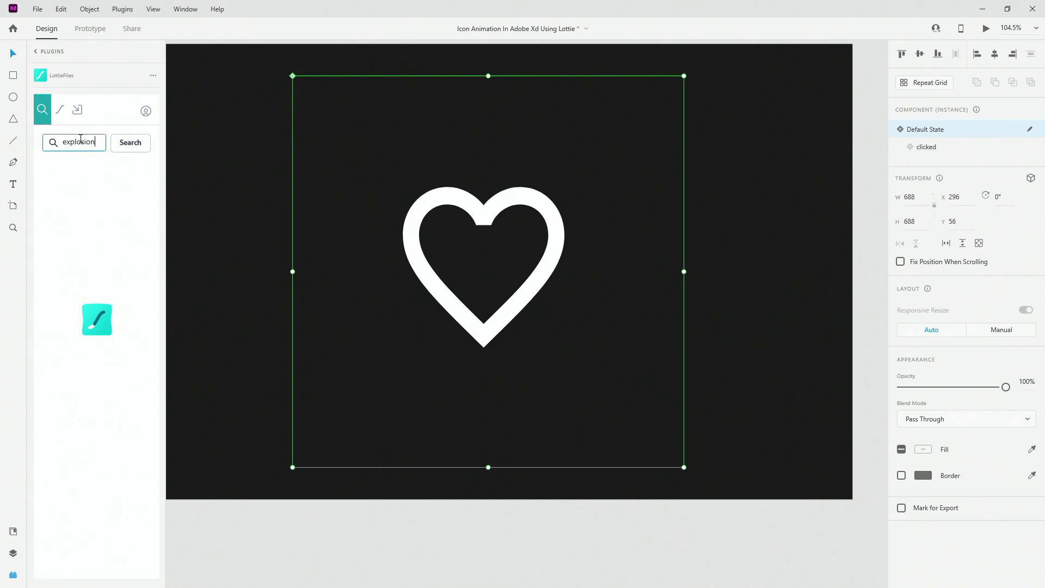
scroll(108, 321, down, 1)
scroll(108, 321, down, 3)
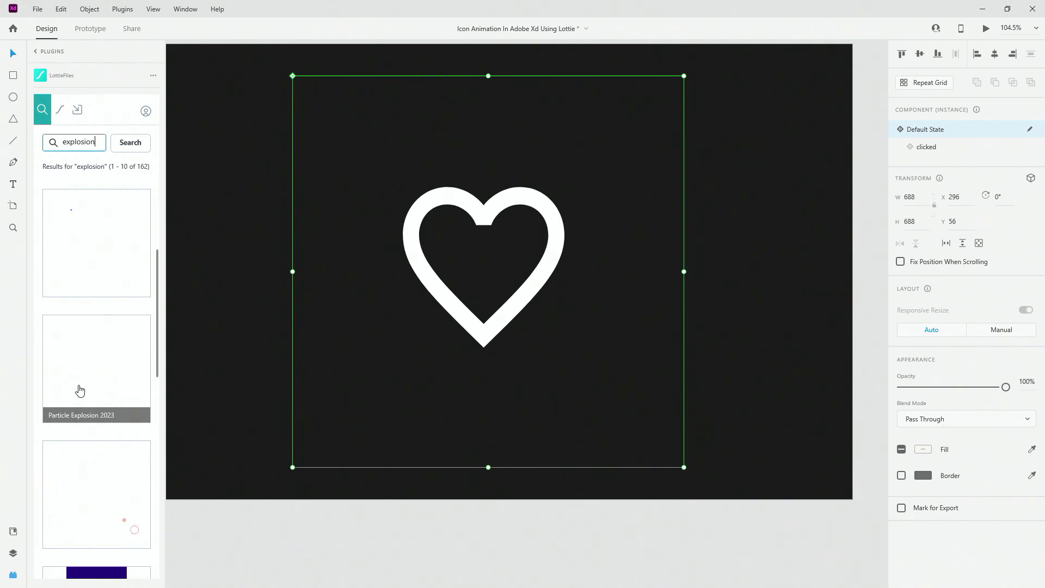
drag(70, 375, 90, 367)
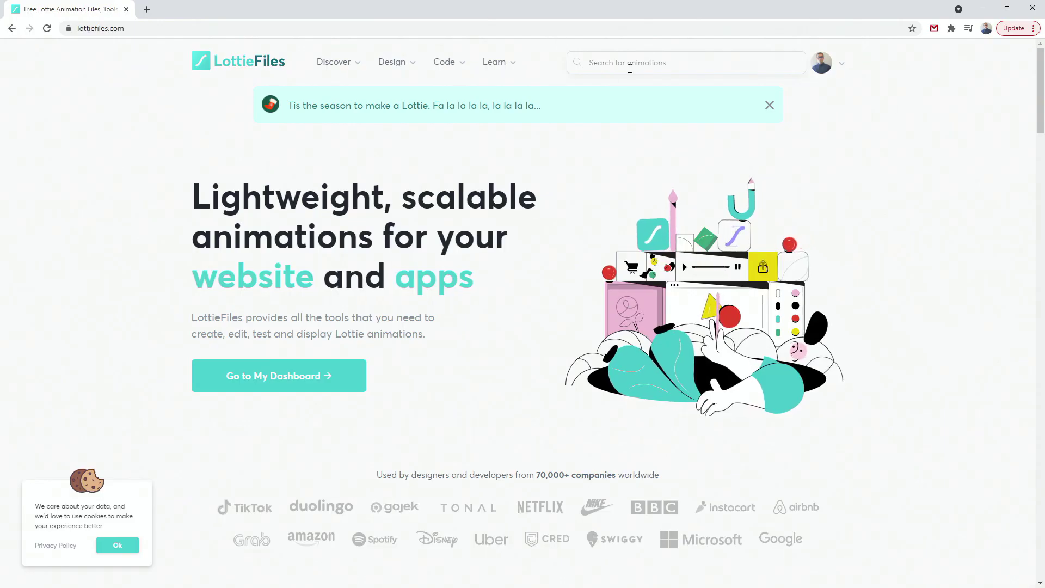
Step: Search lottiefiles.com for 'particle explosion 2023' and open its details down to Edit Layer Colors
click(629, 68)
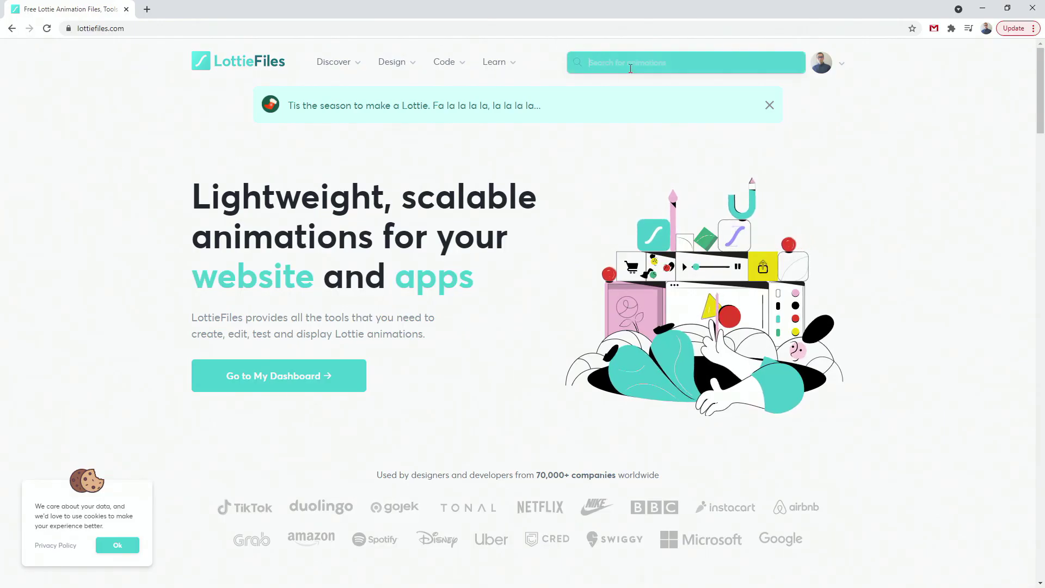
text(par)
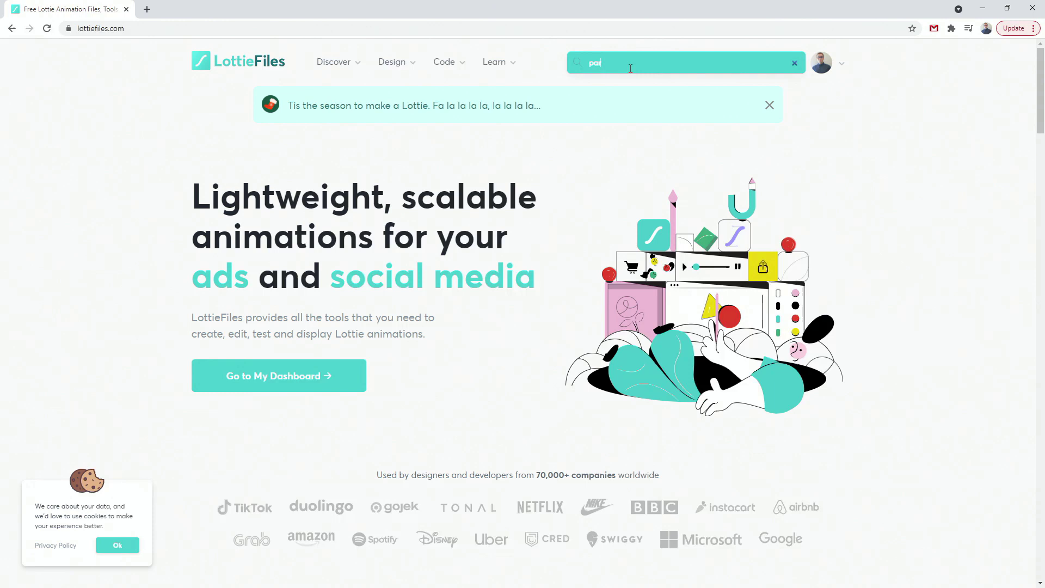
text(ticle explo)
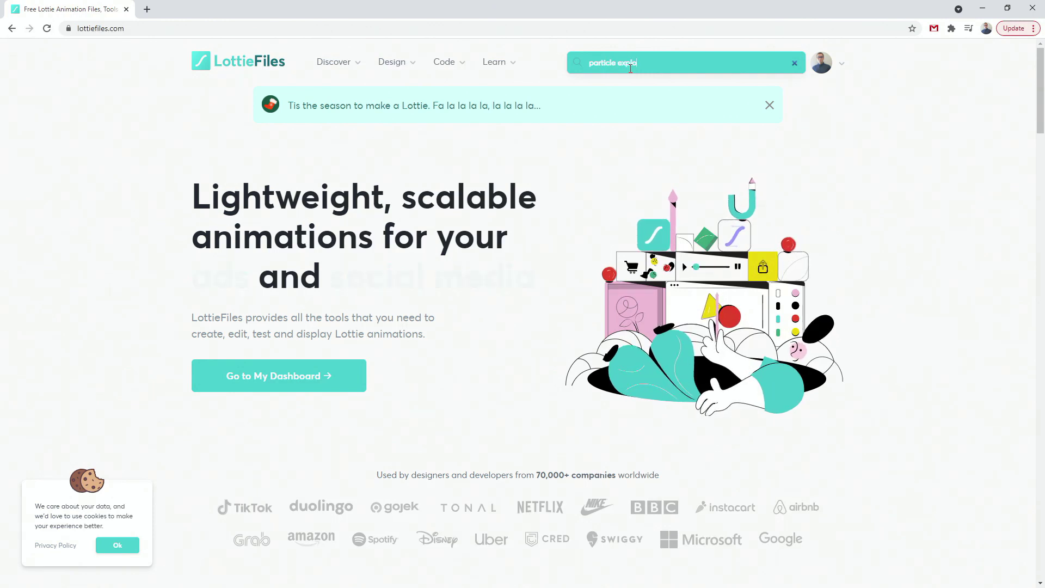
text(sion 2023)
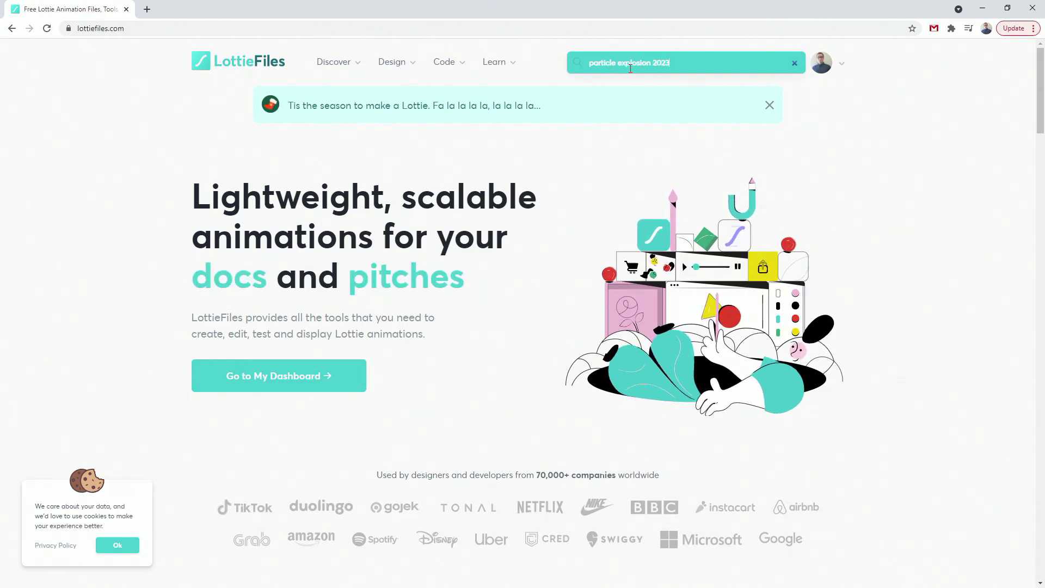
key(Return)
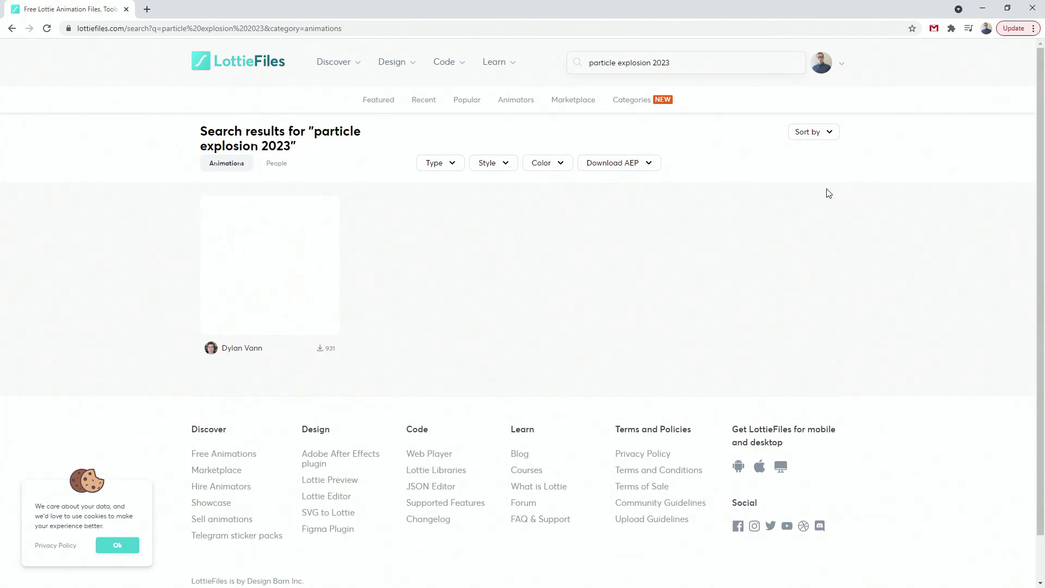
mouse_move(822, 68)
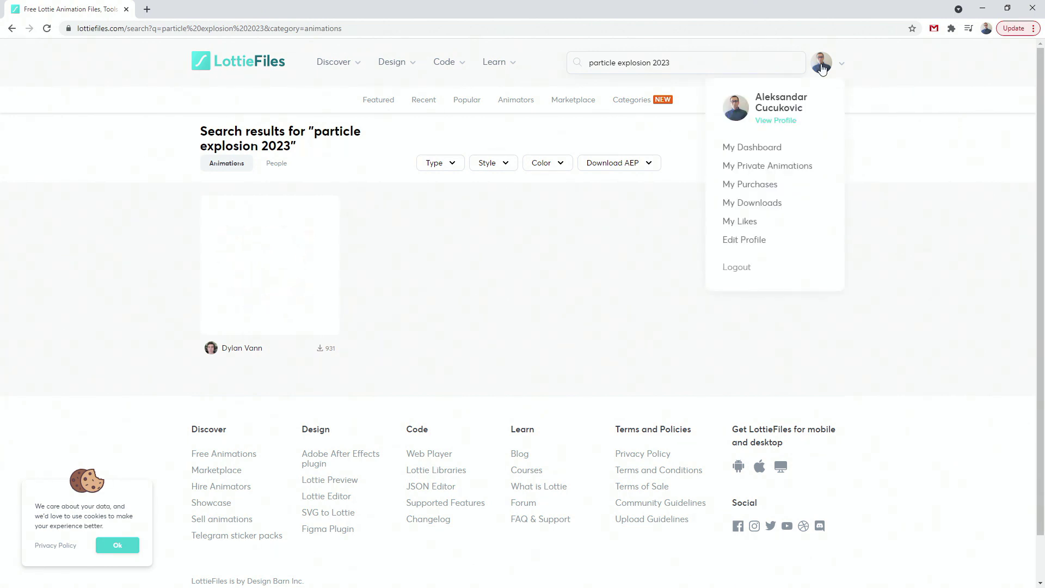
click(247, 267)
scroll(550, 435, down, 2)
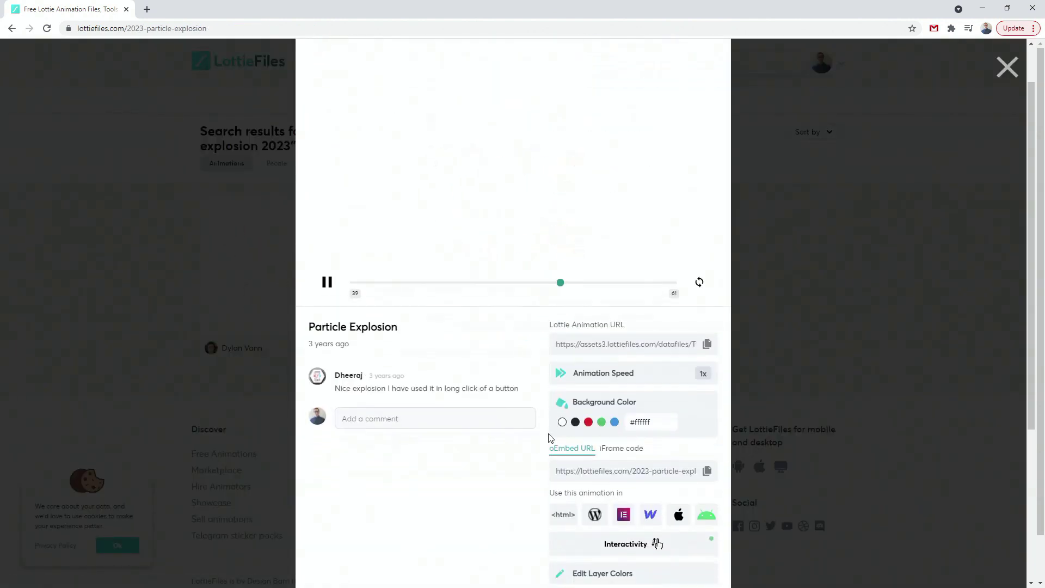
scroll(550, 438, down, 2)
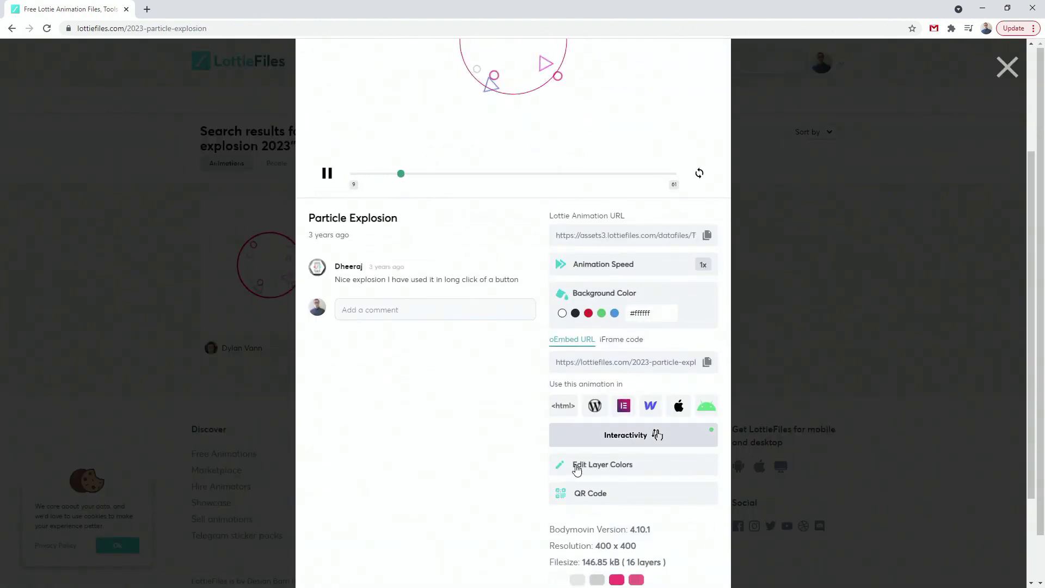
Step: Open the animation in Lottie Editor and copy the clicked heart's red fill #F62D2D from XD
click(616, 468)
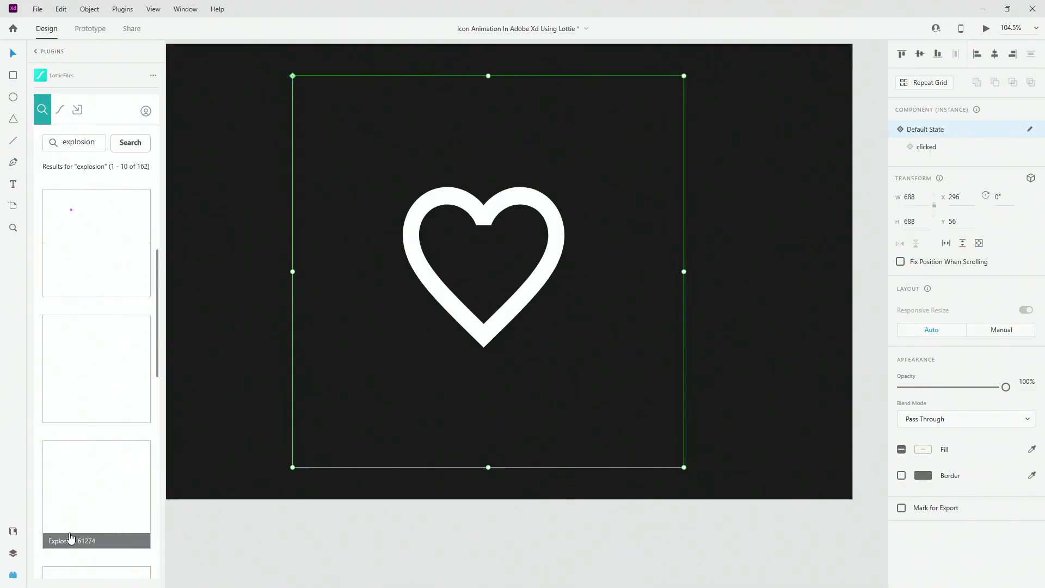
key(ctrl+y)
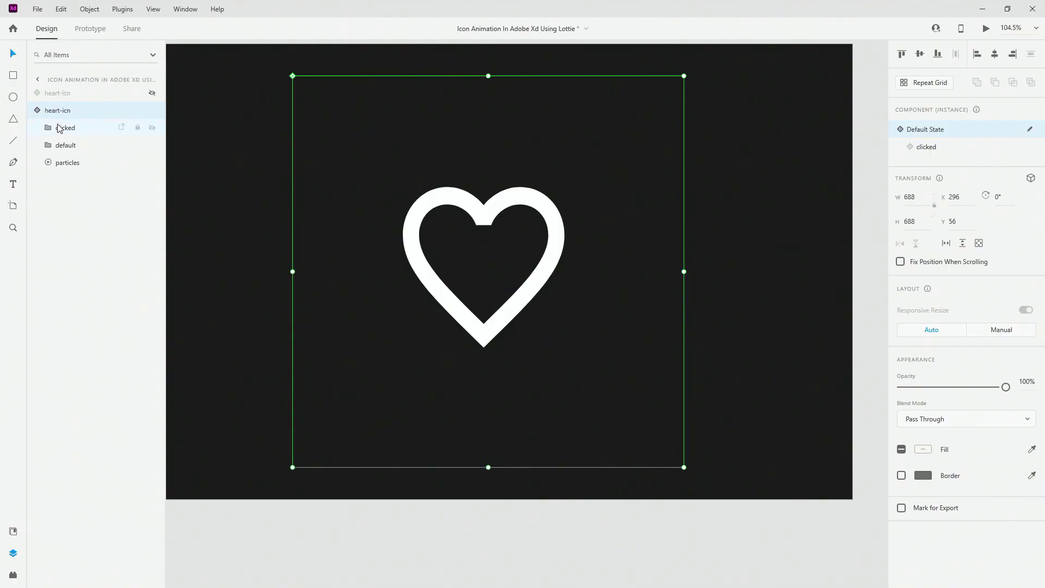
click(65, 128)
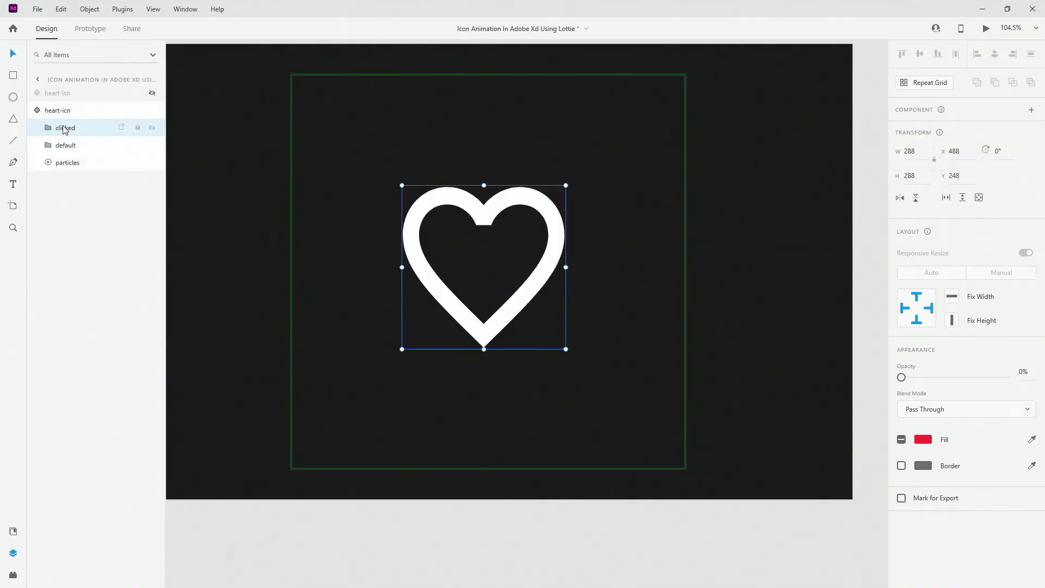
click(925, 441)
key(ctrl+c)
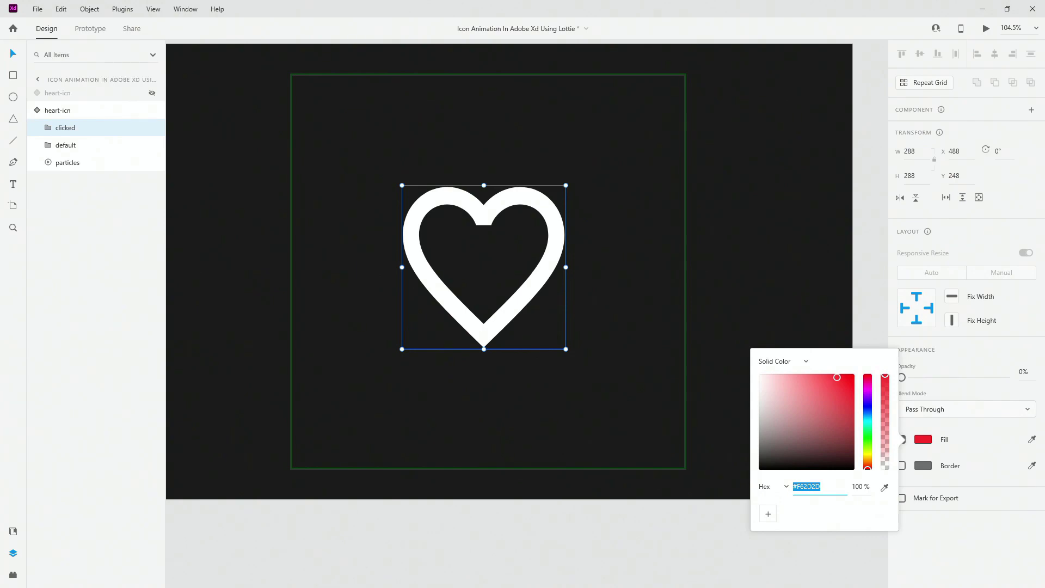
key(alt+Tab)
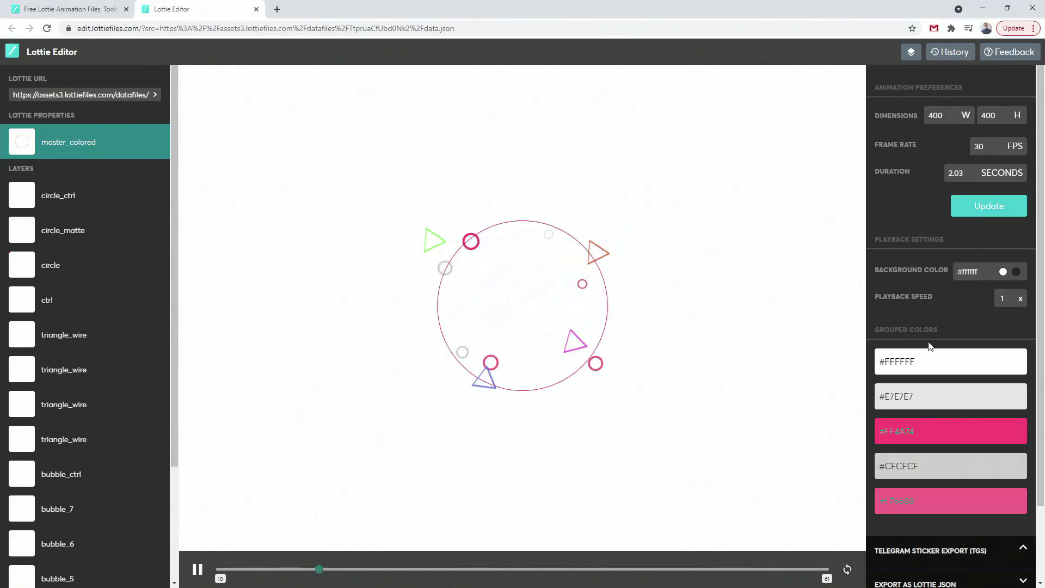
Step: Recolour the #FFFFFF and #E7E7E7 grouped colours to #F62D2D, merging them into one red
click(933, 363)
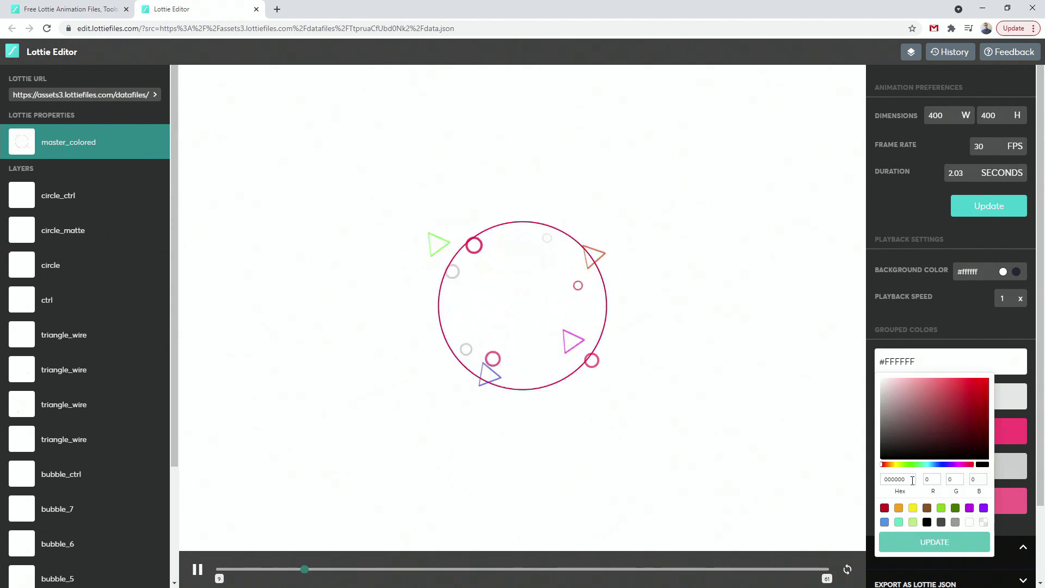
drag(911, 479, 871, 481)
key(ctrl+v)
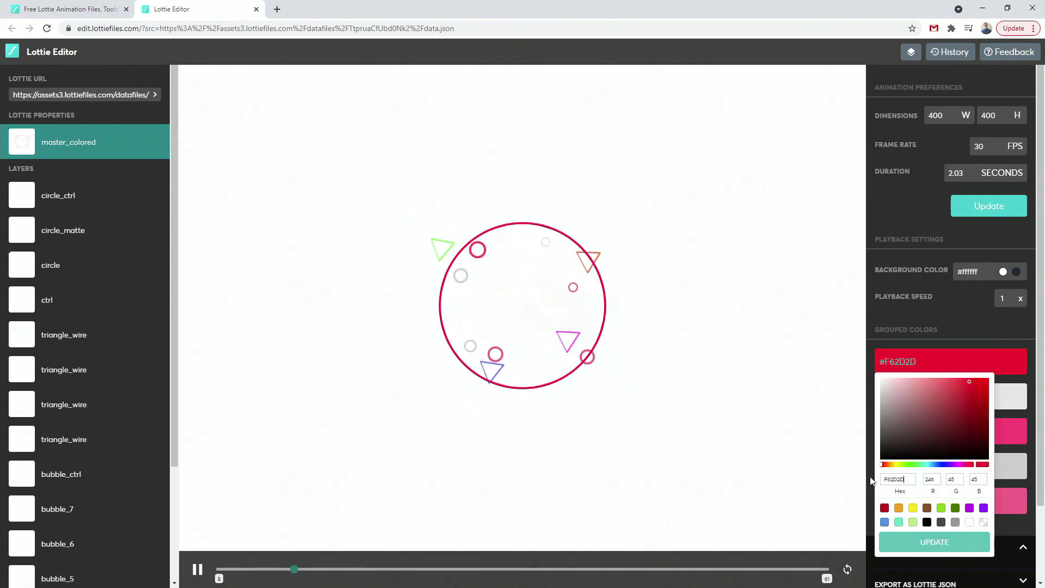
click(904, 543)
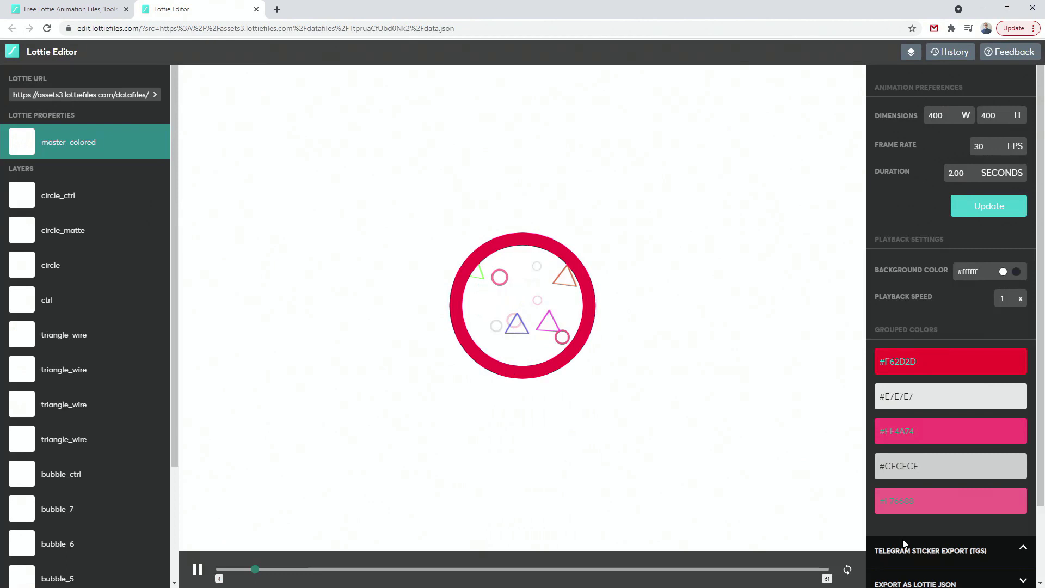
click(945, 397)
click(925, 397)
click(914, 401)
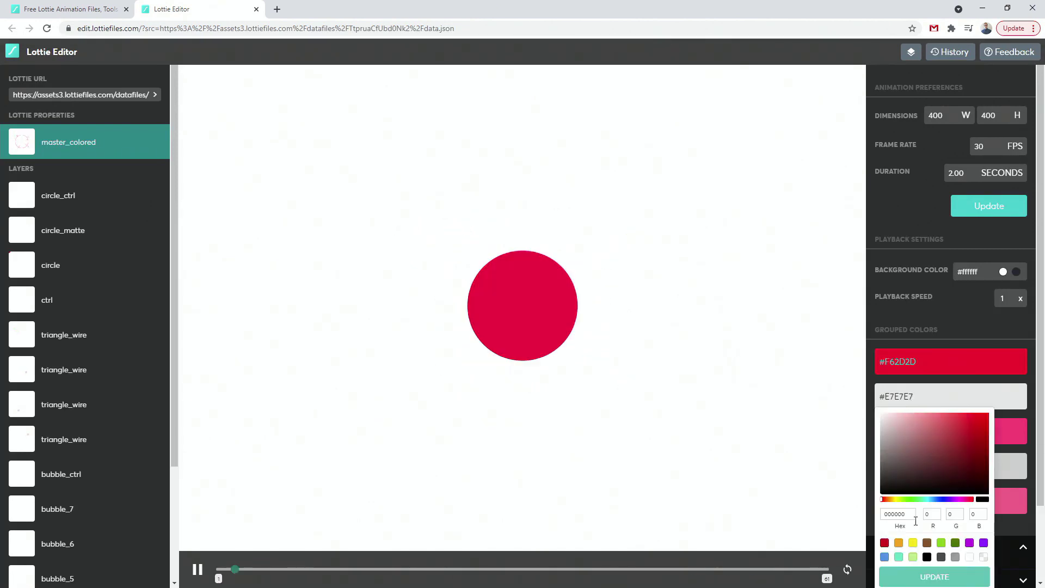
double_click(897, 514)
key(ctrl+v)
click(952, 582)
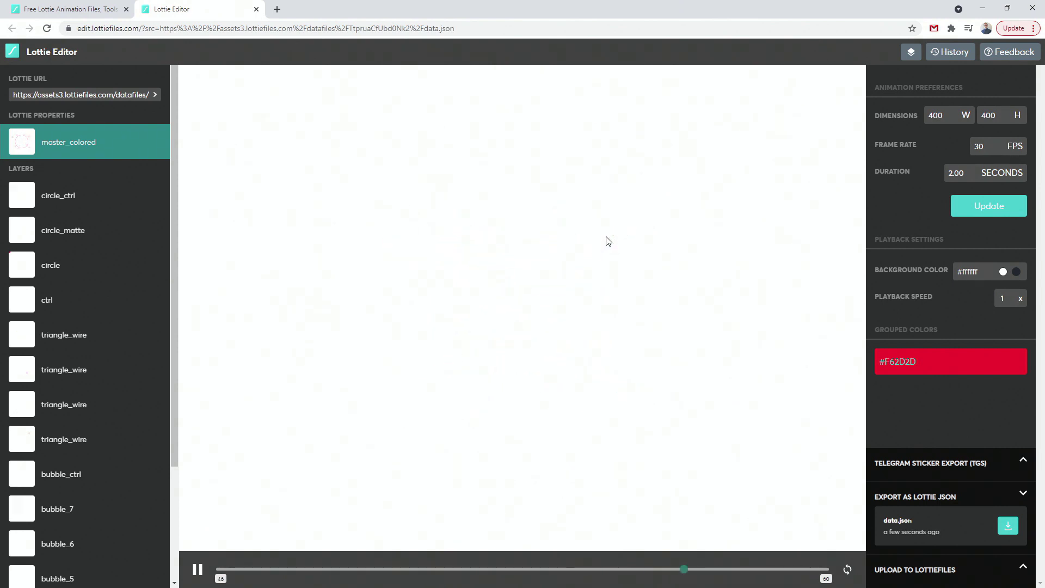
Step: Hide the triangle_wire layers so only the circle particles remain in the burst
click(94, 348)
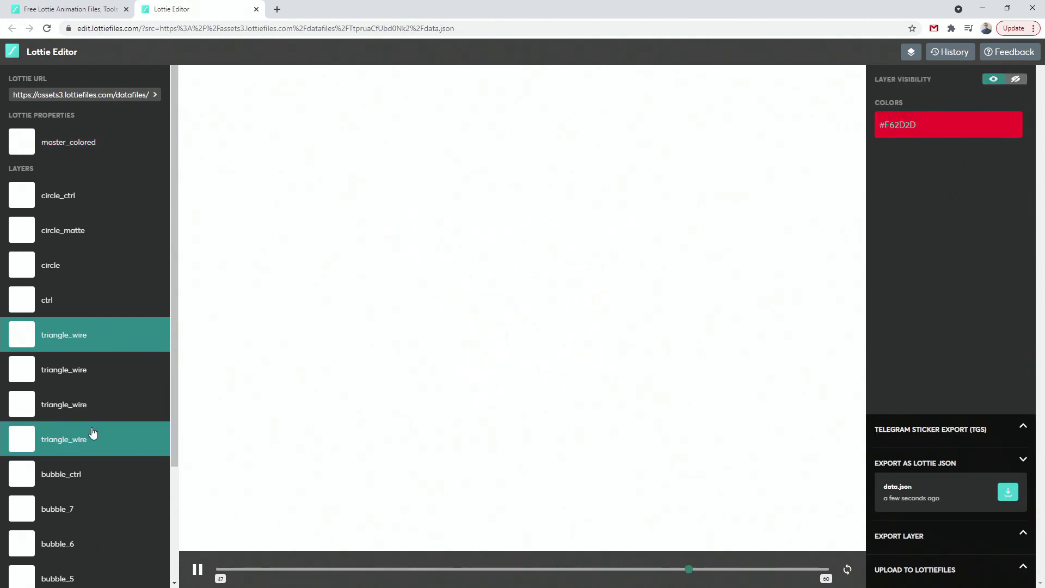
click(93, 433)
click(90, 341)
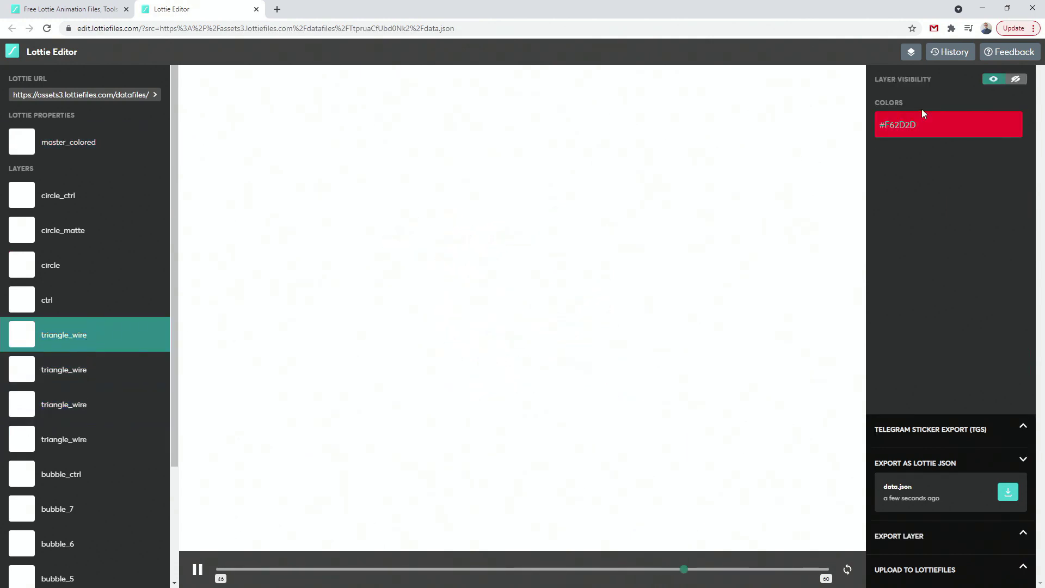
click(1017, 80)
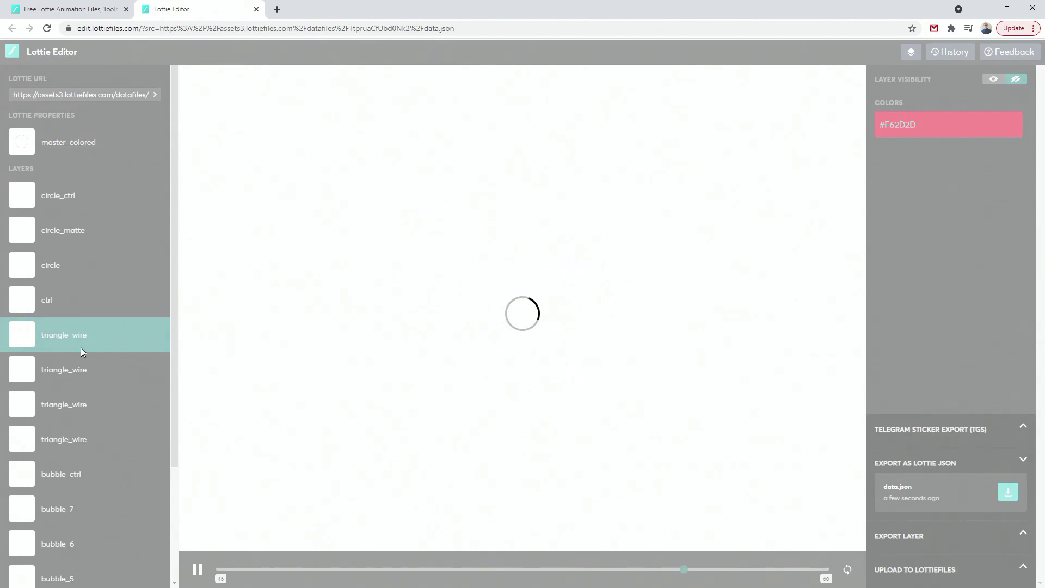
click(77, 372)
click(1007, 80)
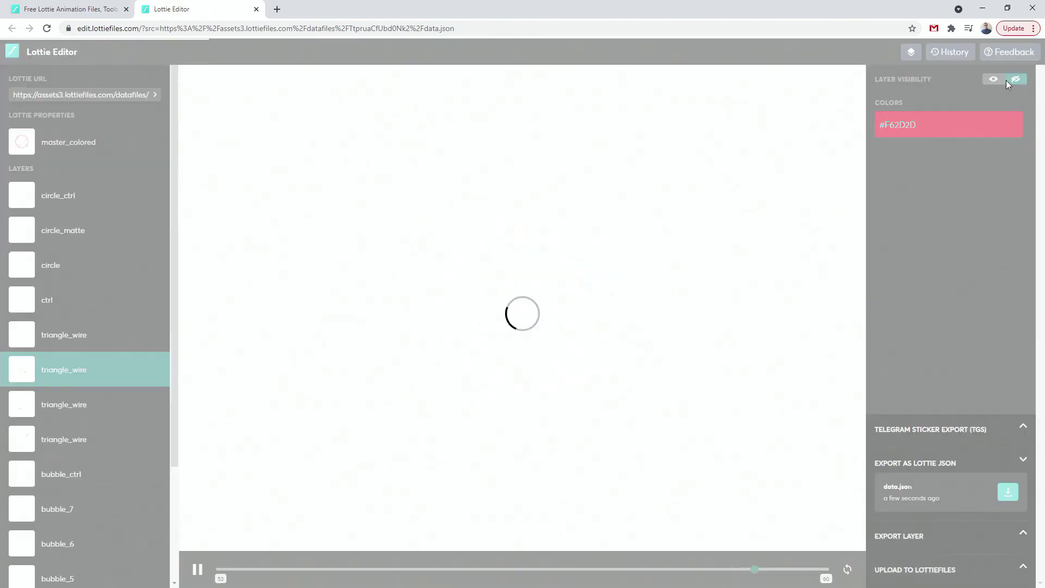
click(84, 403)
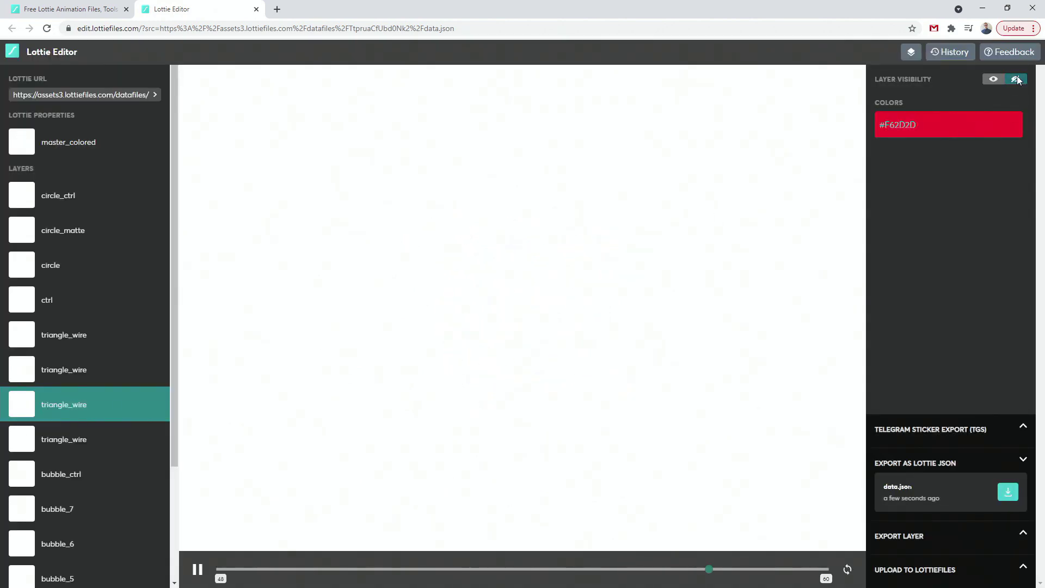
click(80, 438)
click(1016, 79)
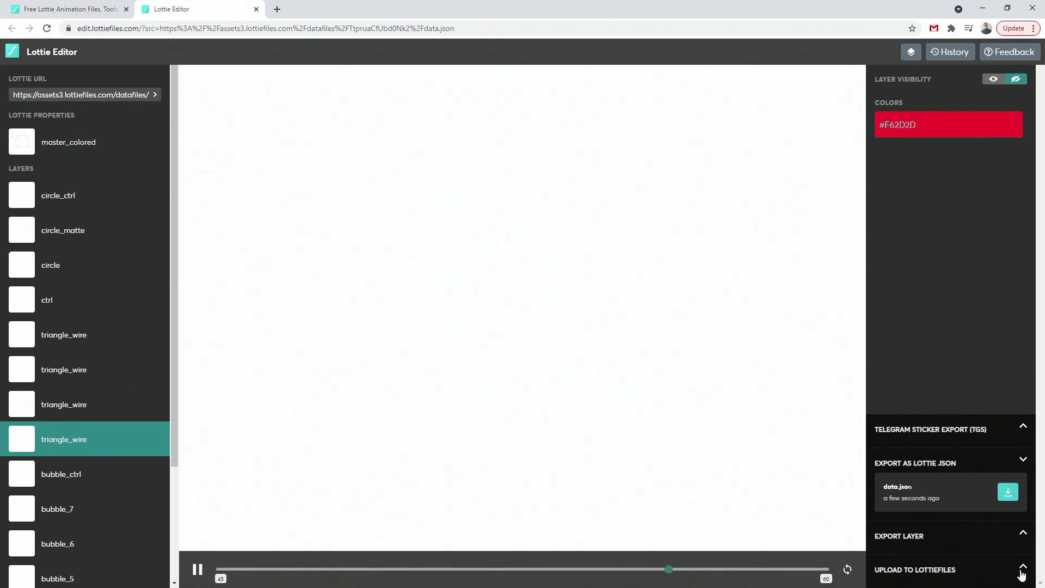
Step: Upload the edited burst to my Previews, play it at 1.5x, and download lf20_g3gflaji.json
click(1022, 571)
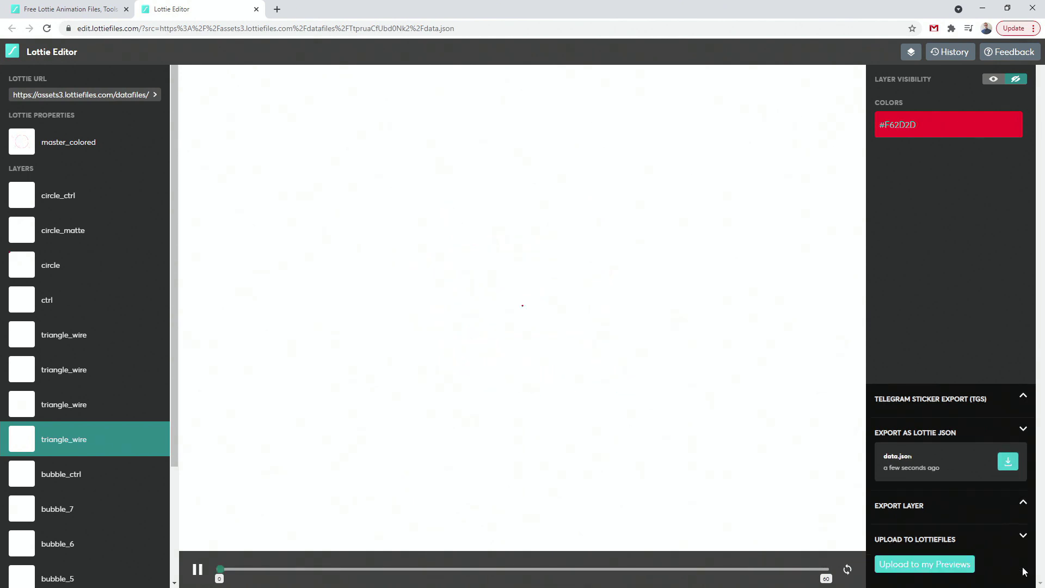
click(924, 566)
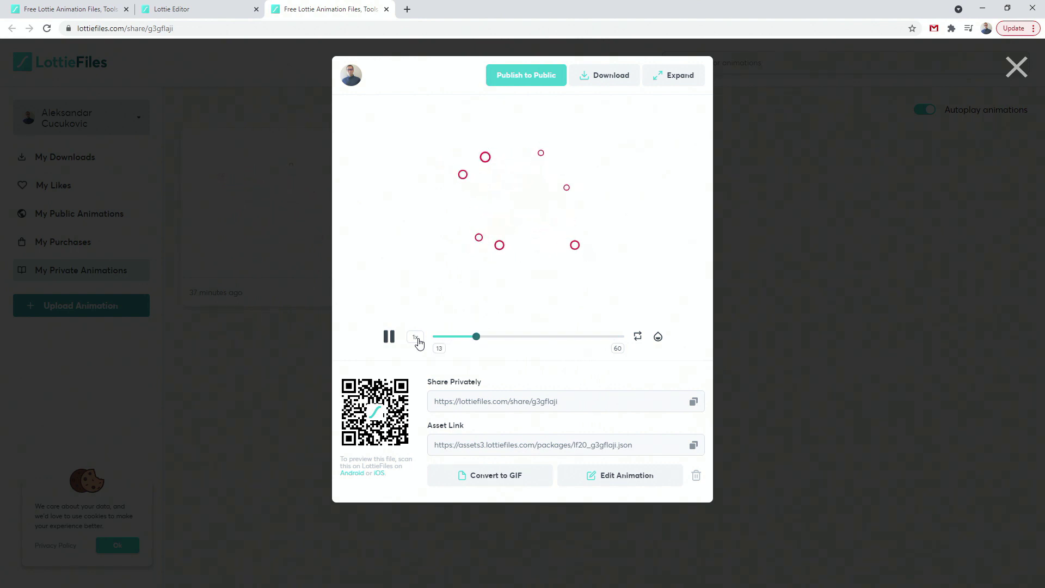
click(414, 337)
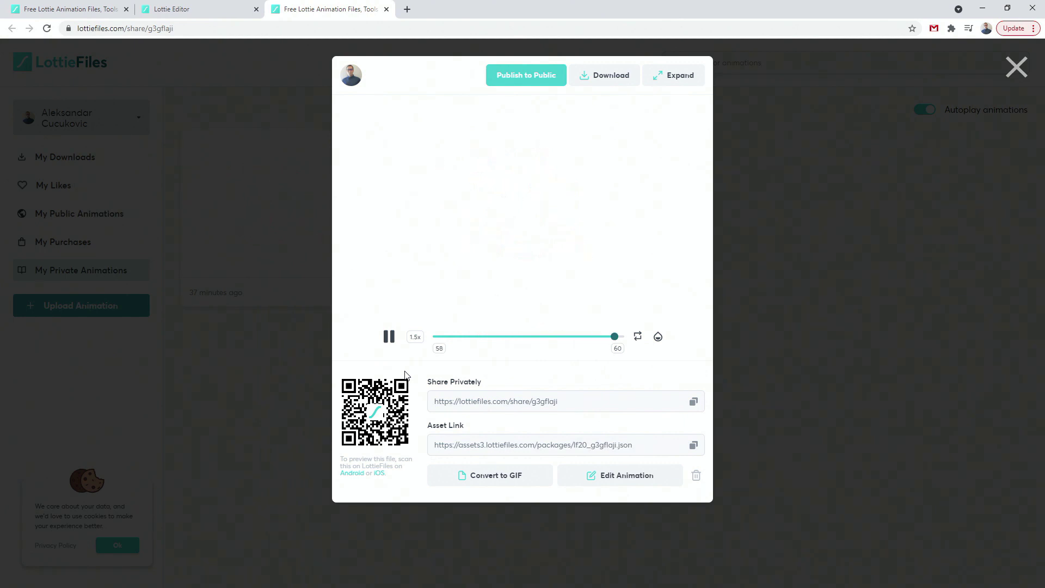
click(622, 75)
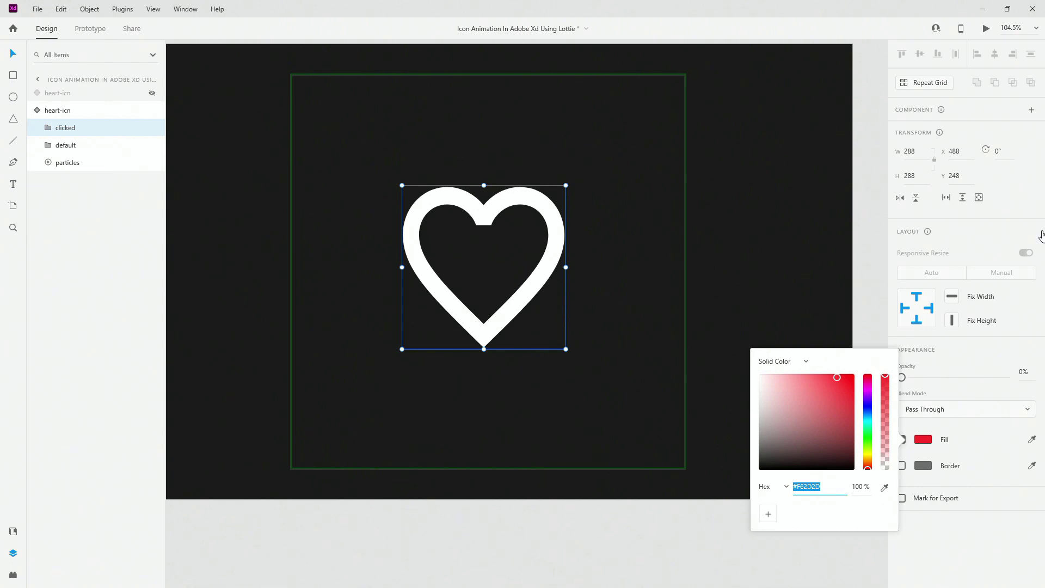
Step: Swap the heart-icn particles layer's animation for the downloaded lf20_g3gflaji.json file
click(46, 110)
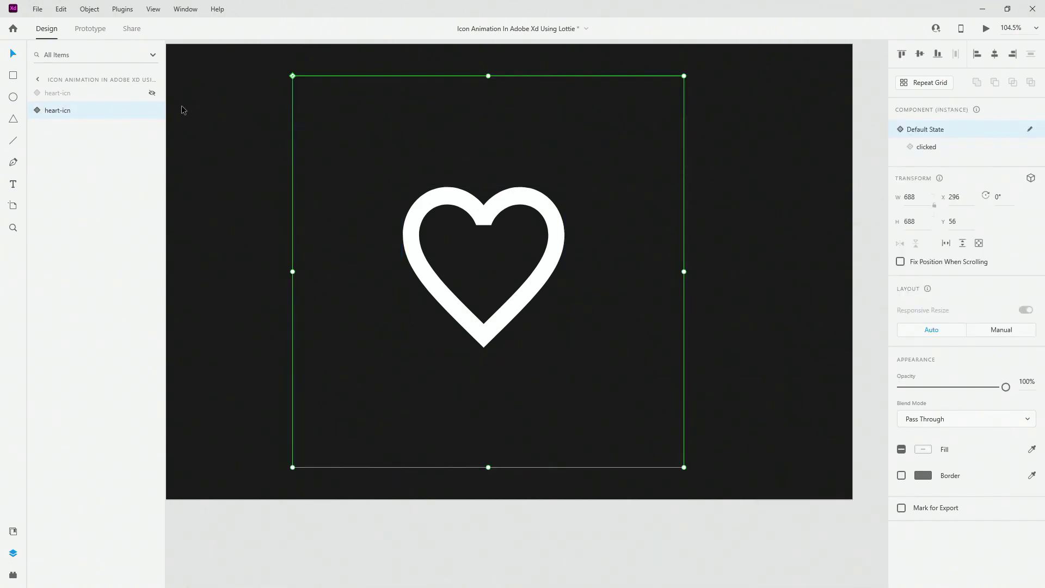
click(73, 165)
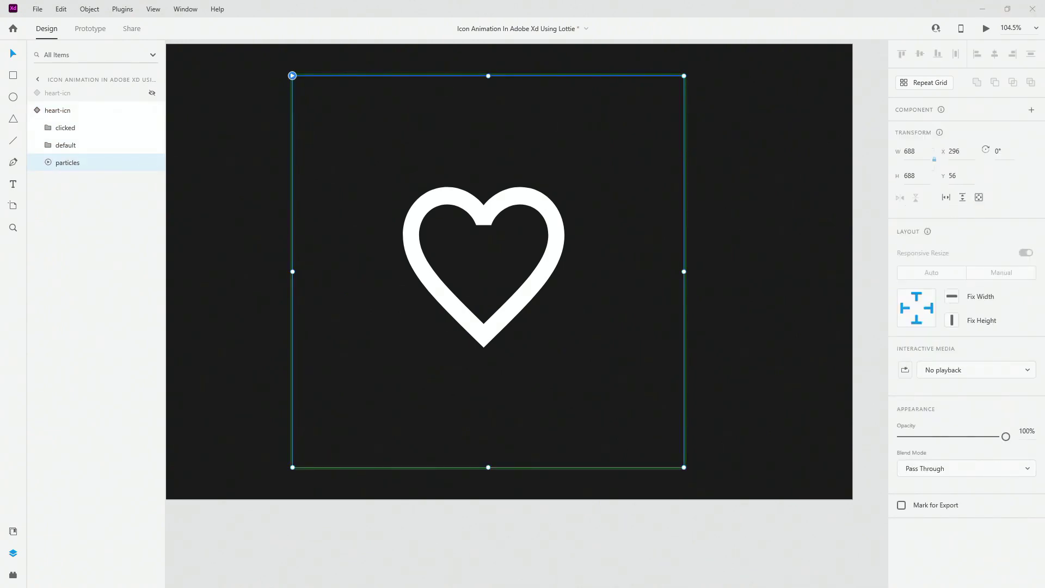
drag(708, 209, 616, 162)
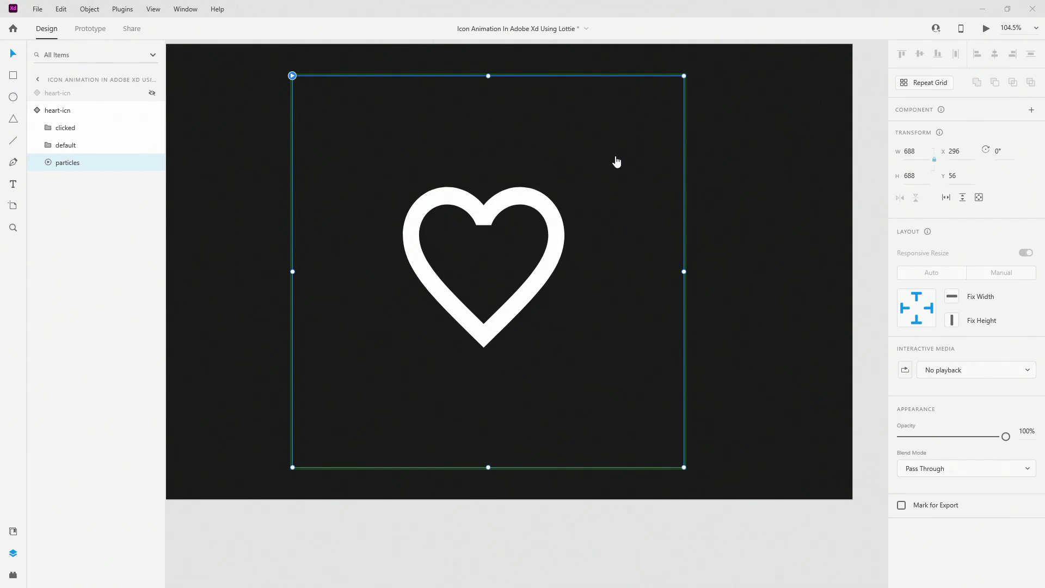
Step: Launch Desktop Preview and tap the heart to switch it between red with burst and white outline
click(985, 30)
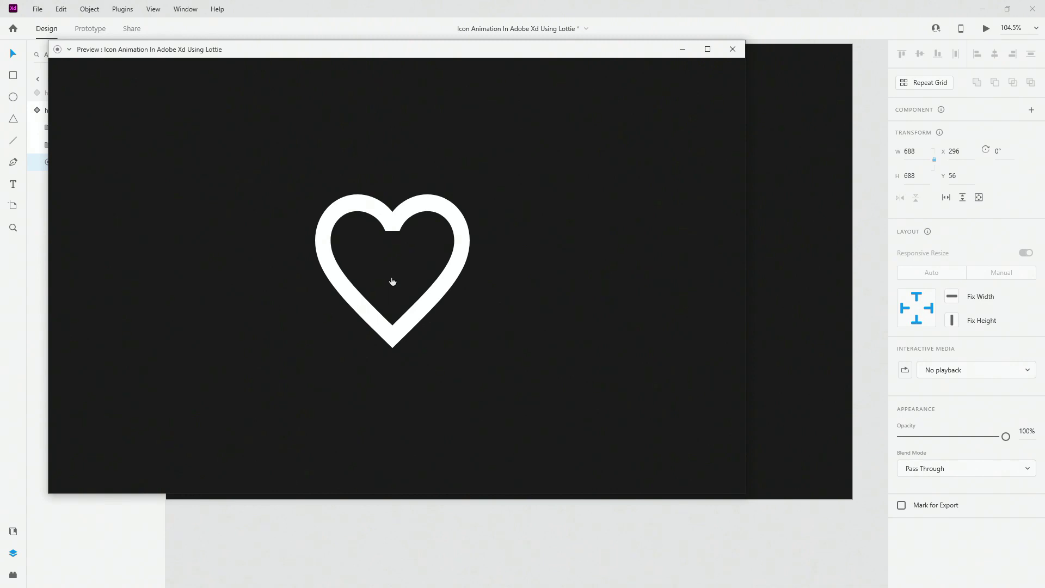
click(420, 274)
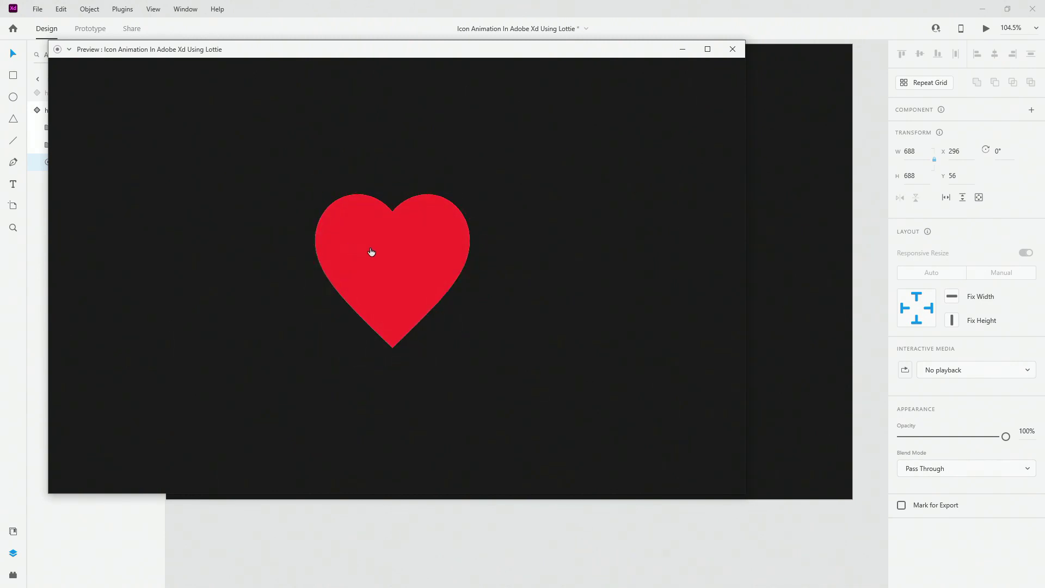
click(424, 251)
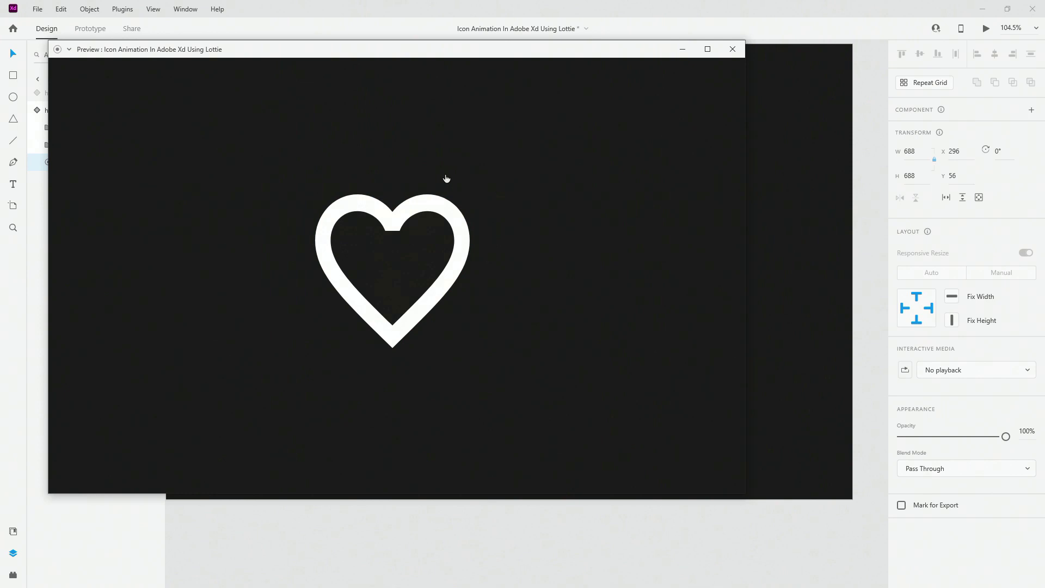
click(441, 261)
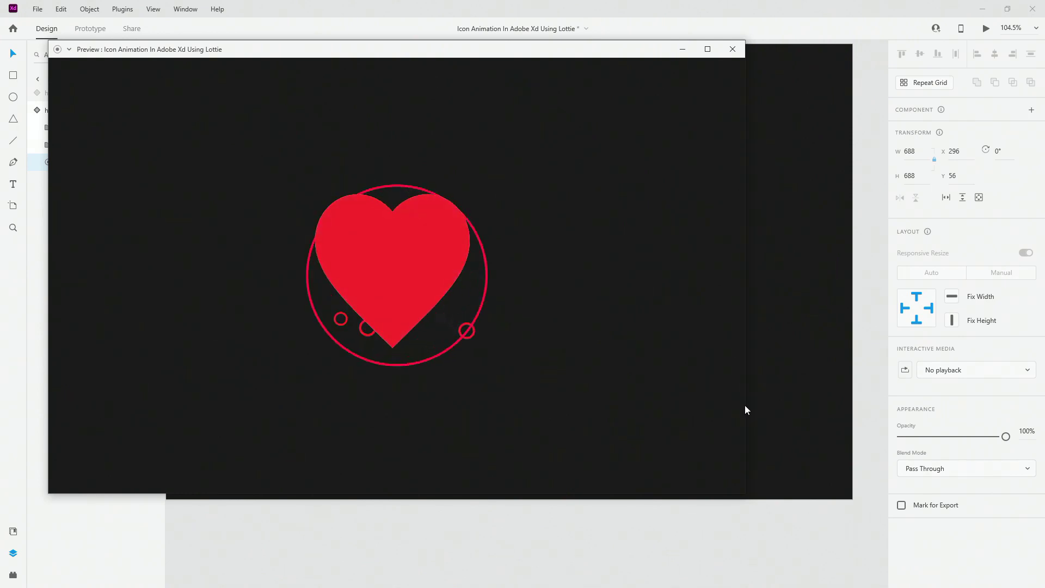
click(386, 292)
click(442, 266)
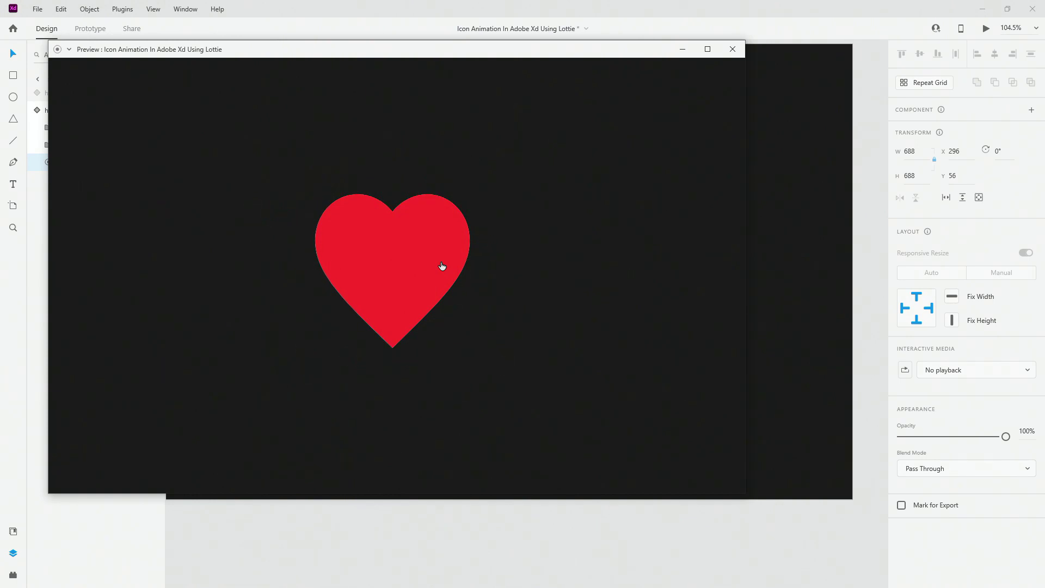
click(442, 267)
click(441, 265)
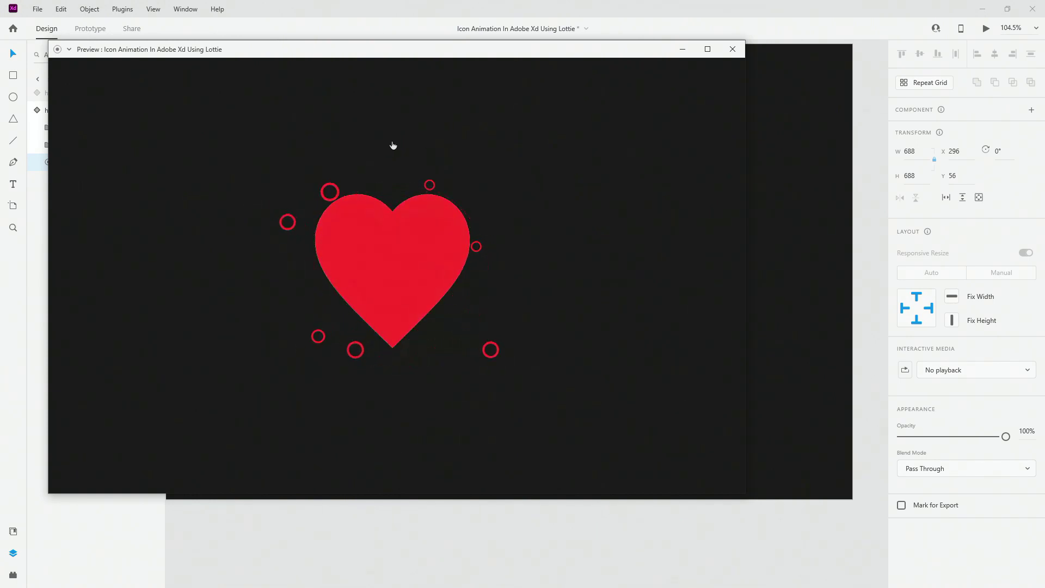
Step: Keep tapping the heart to confirm the red circle burst replays each time it turns red
click(402, 261)
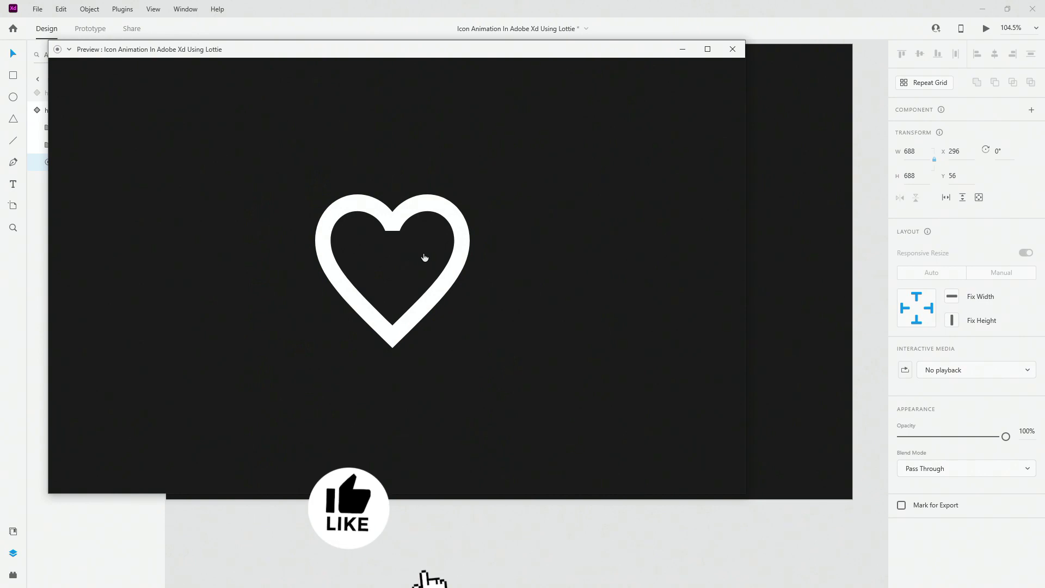
click(422, 256)
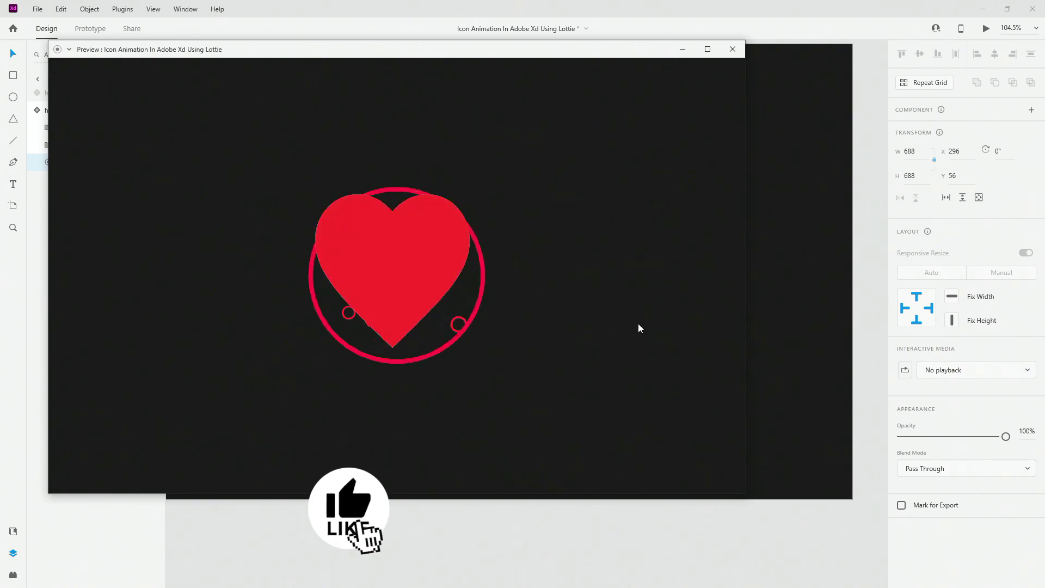
click(373, 266)
click(441, 234)
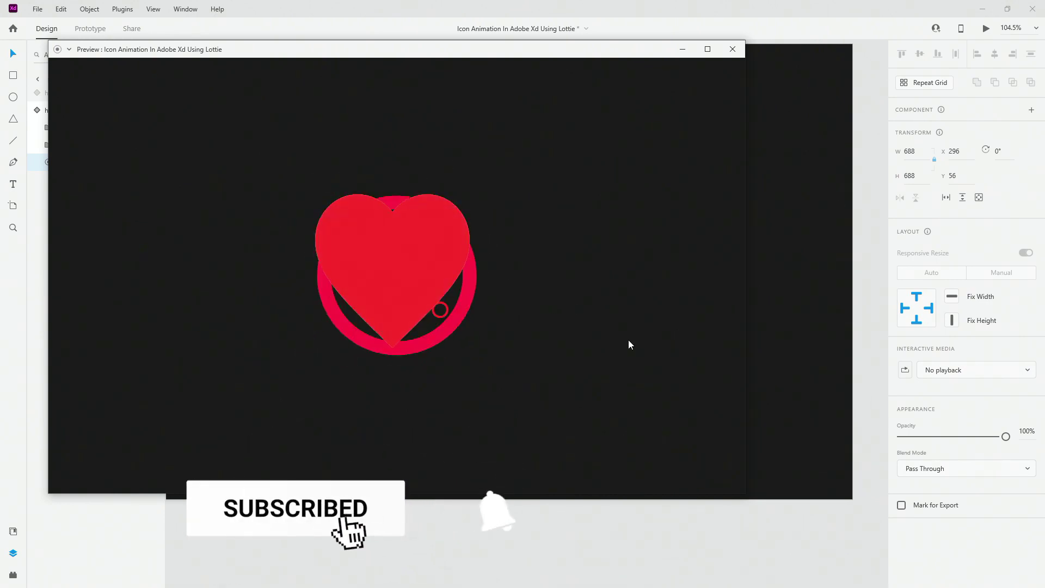
click(441, 256)
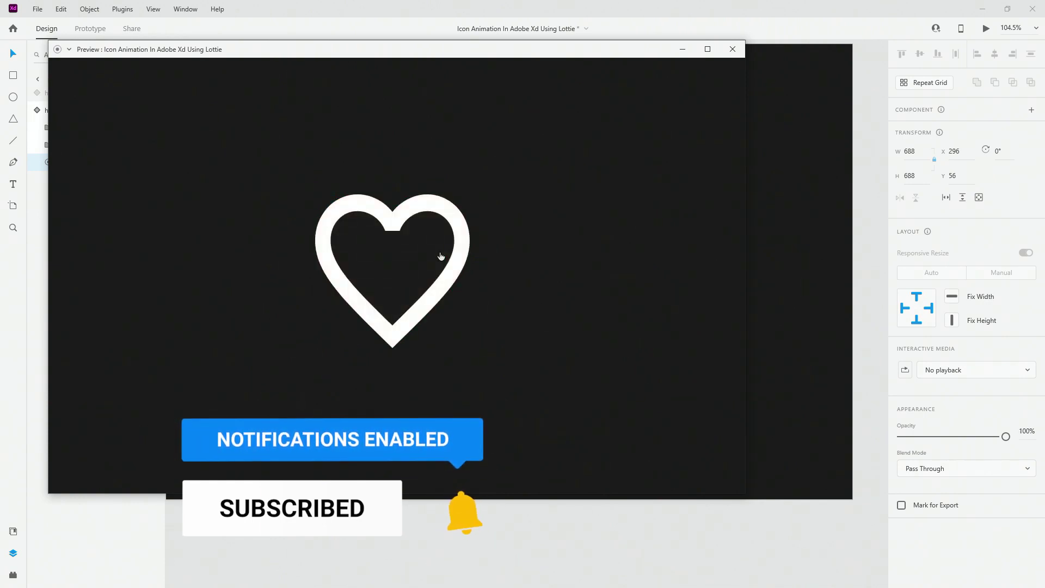
click(440, 245)
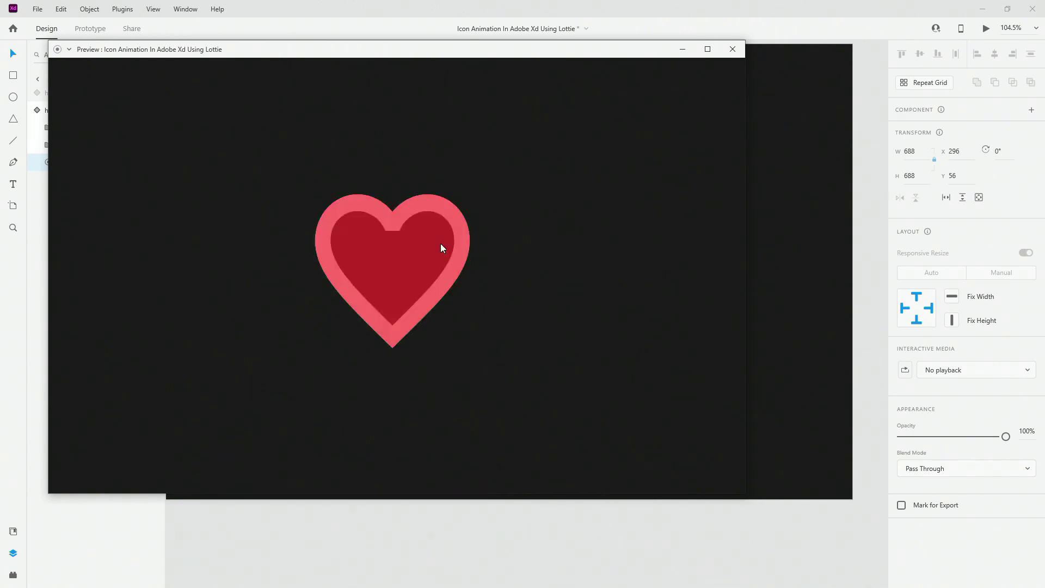
click(397, 287)
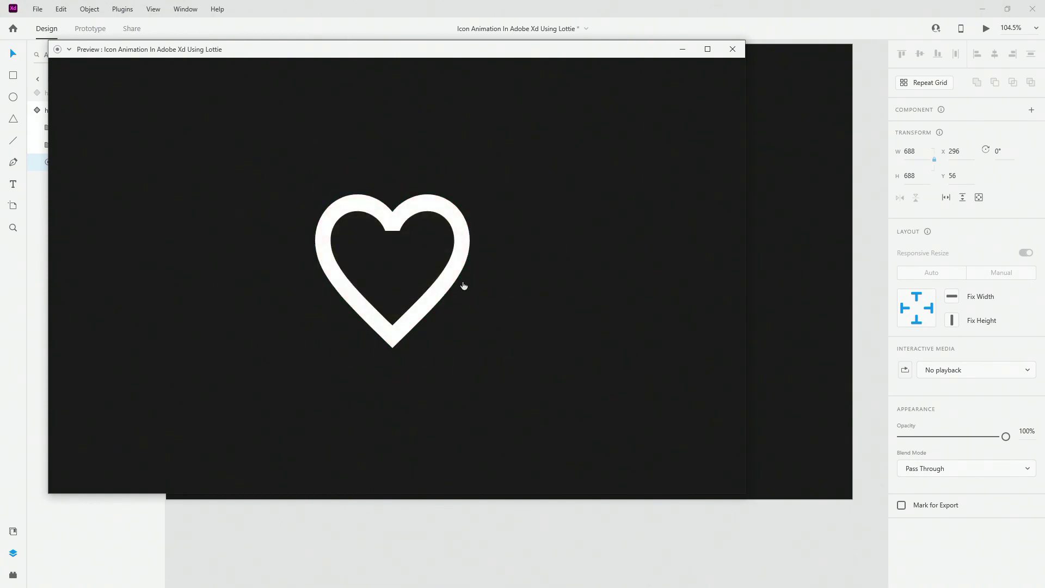
click(463, 285)
click(438, 244)
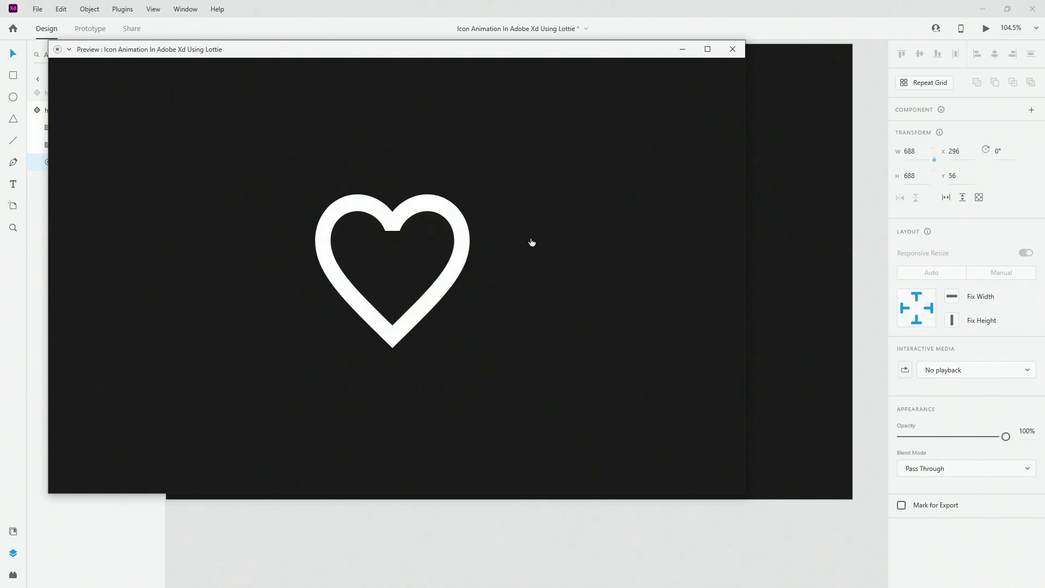